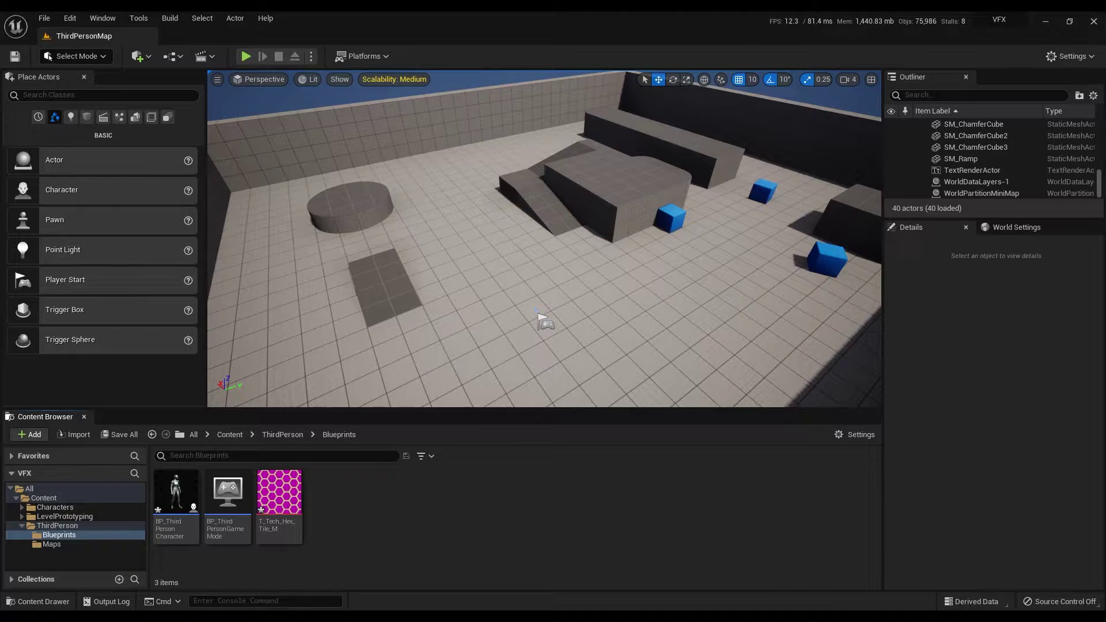
# Step: Inspect the hex tile texture in its preview window, then close it and clear the selection
pyautogui.doubleClick(295, 494)
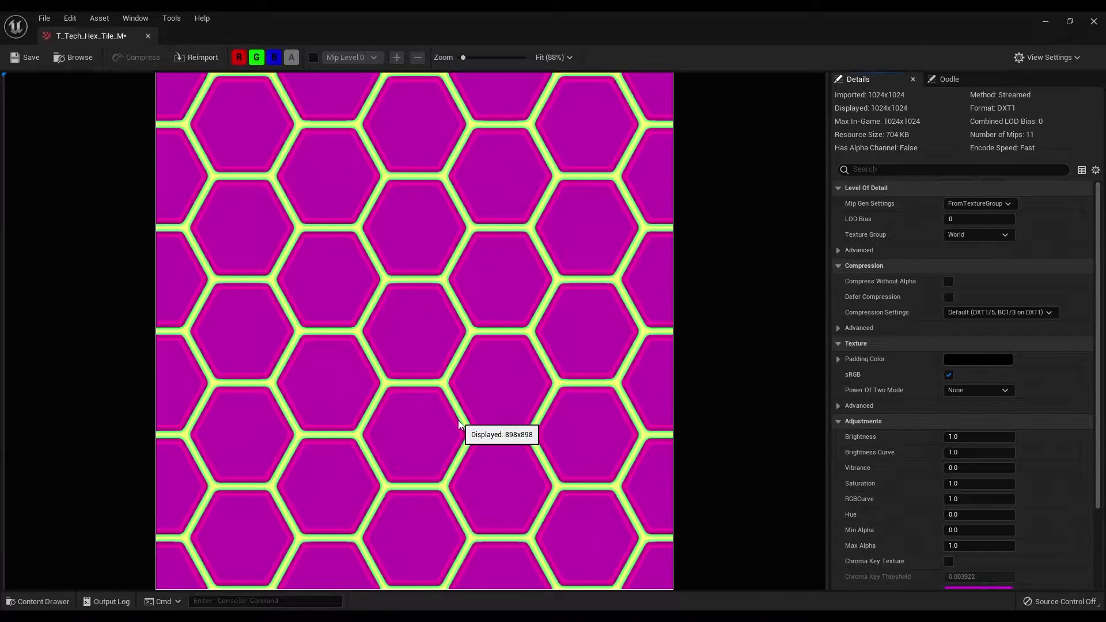
pyautogui.click(1094, 22)
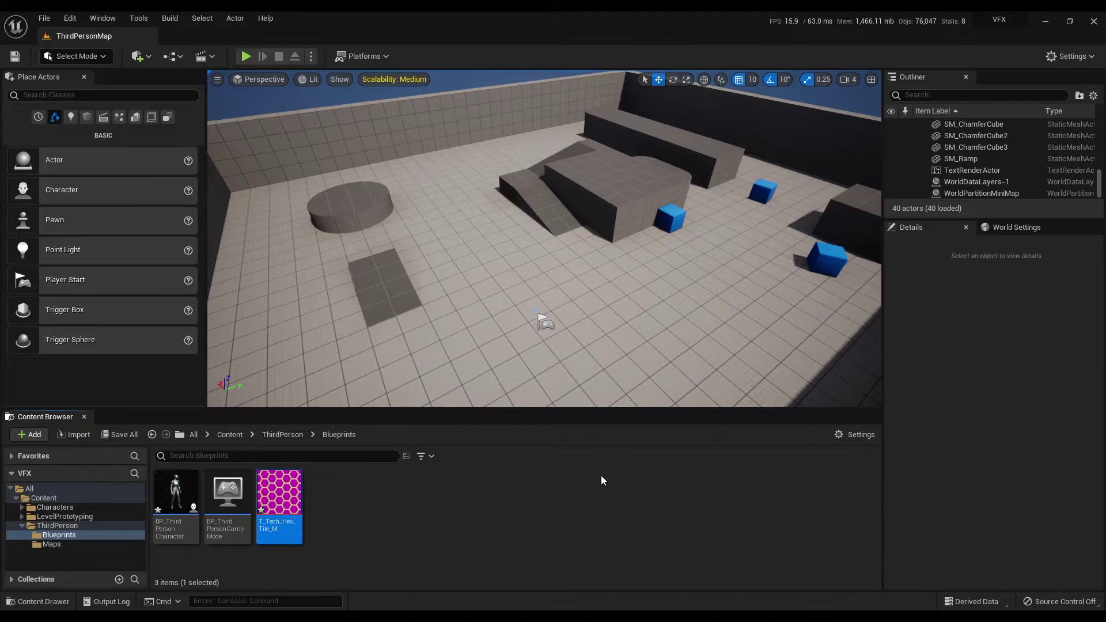
pyautogui.click(392, 509)
# Step: Create a new Material asset in the Content Browser and name it Shield_MAT
pyautogui.rightClick(346, 507)
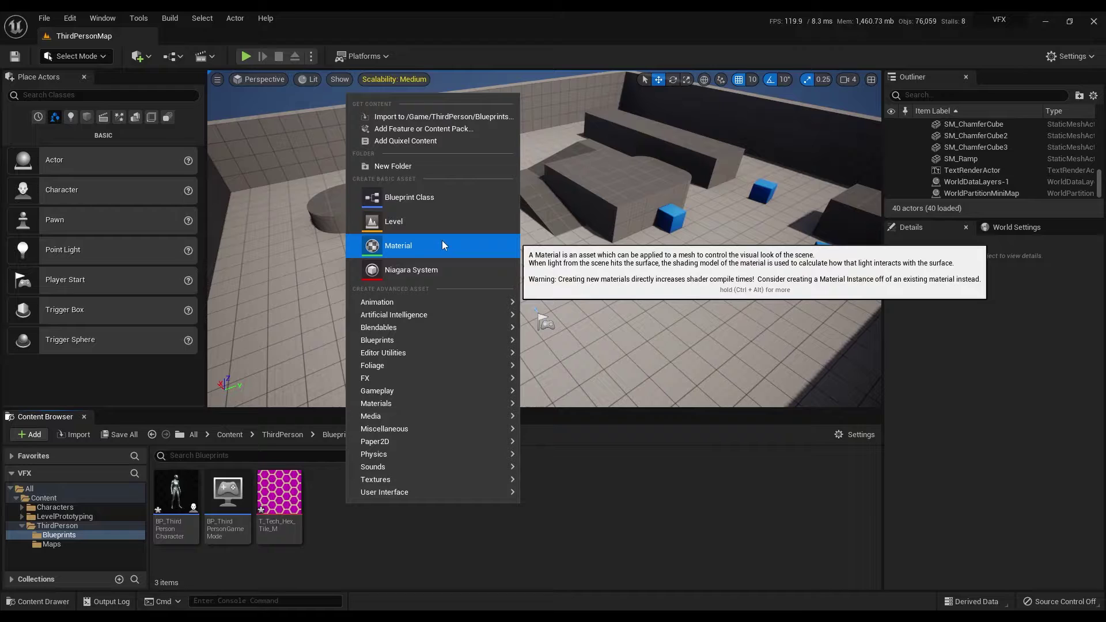
pyautogui.click(458, 240)
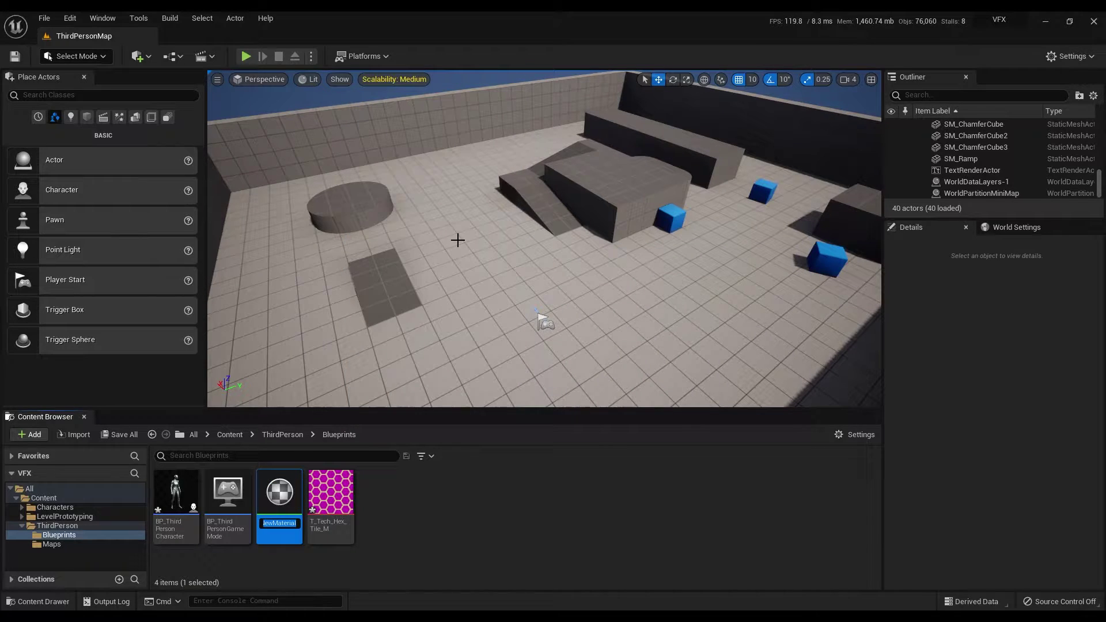
pyautogui.write('Shield_MAT')
pyautogui.press('Return')
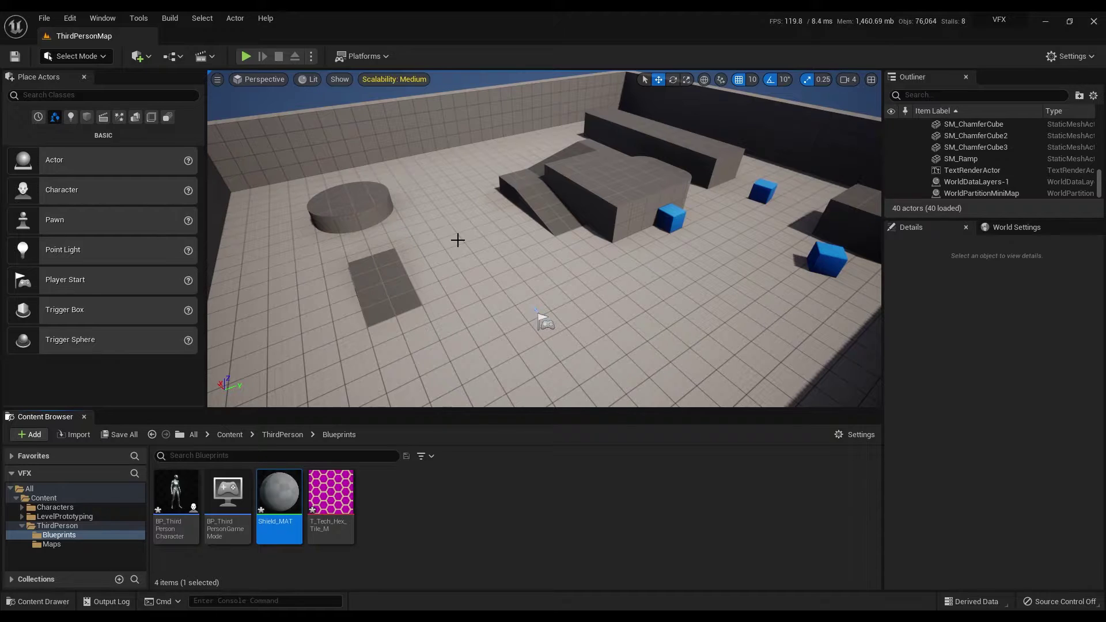
# Step: Open Shield_MAT and set Blend Mode to Translucent, Shading Model to Unlit, and enable Two Sided
pyautogui.doubleClick(288, 496)
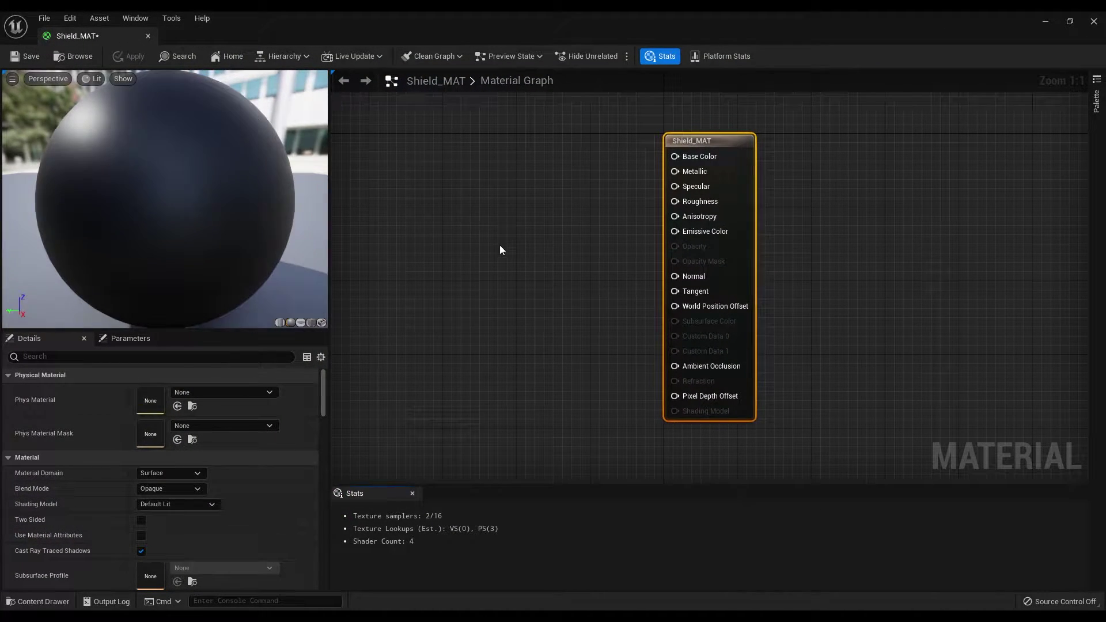
pyautogui.moveTo(555, 248); pyautogui.dragTo(681, 262, button='right')
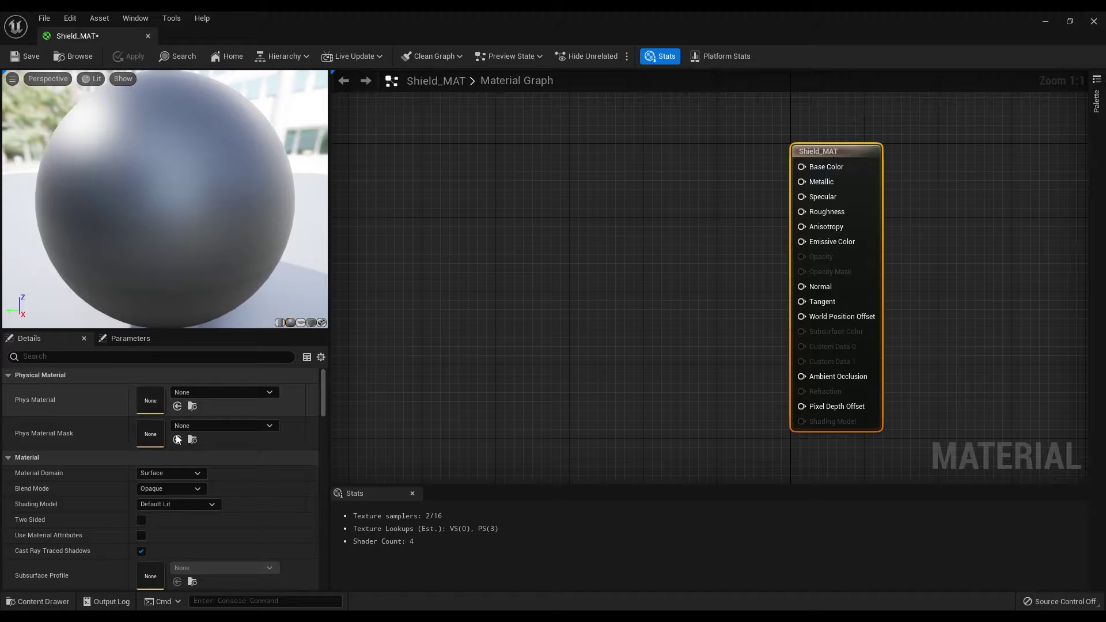
pyautogui.click(173, 490)
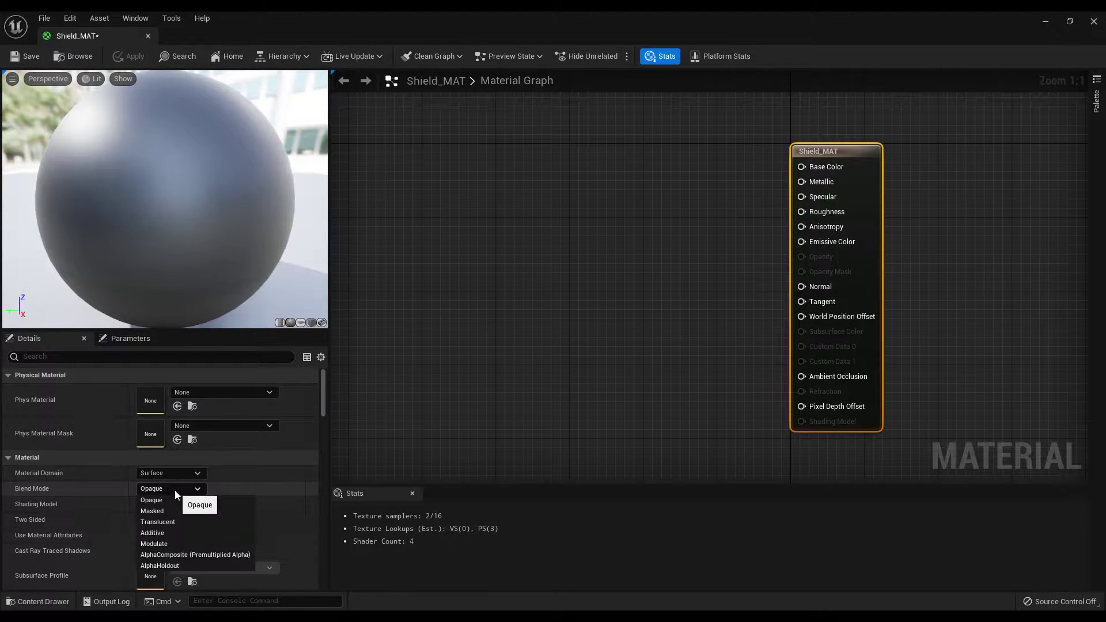
pyautogui.click(187, 521)
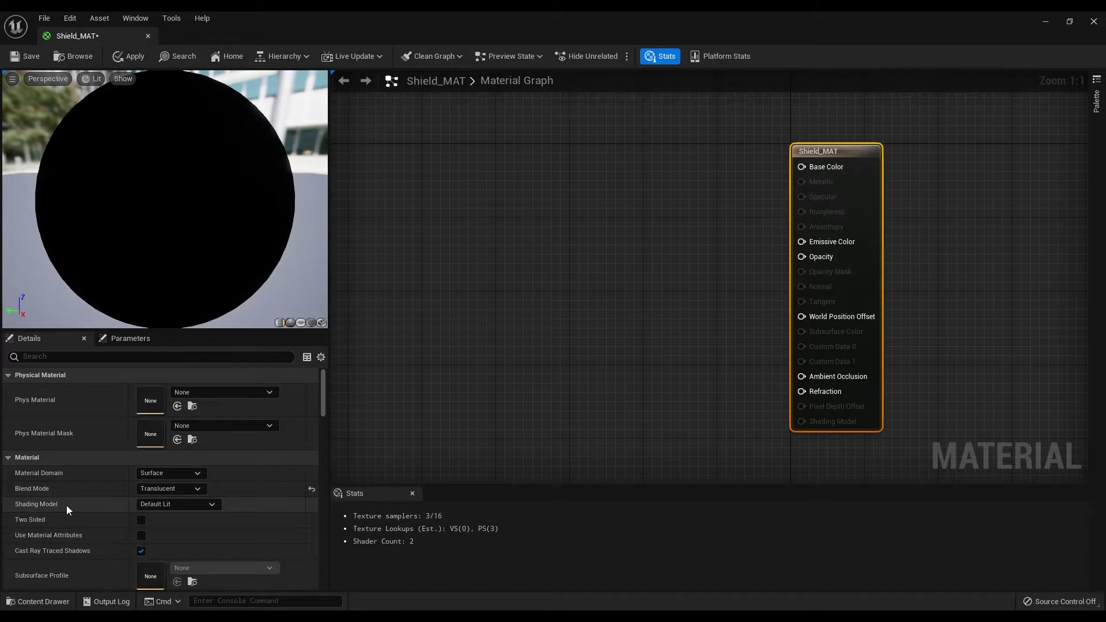
pyautogui.click(173, 504)
pyautogui.click(154, 363)
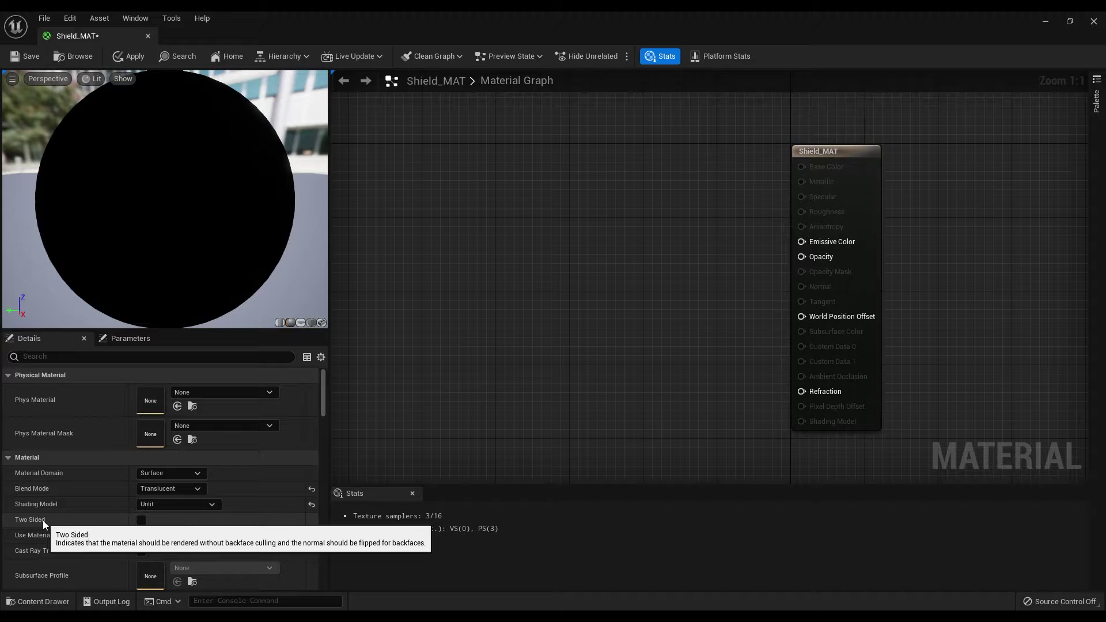
pyautogui.click(141, 520)
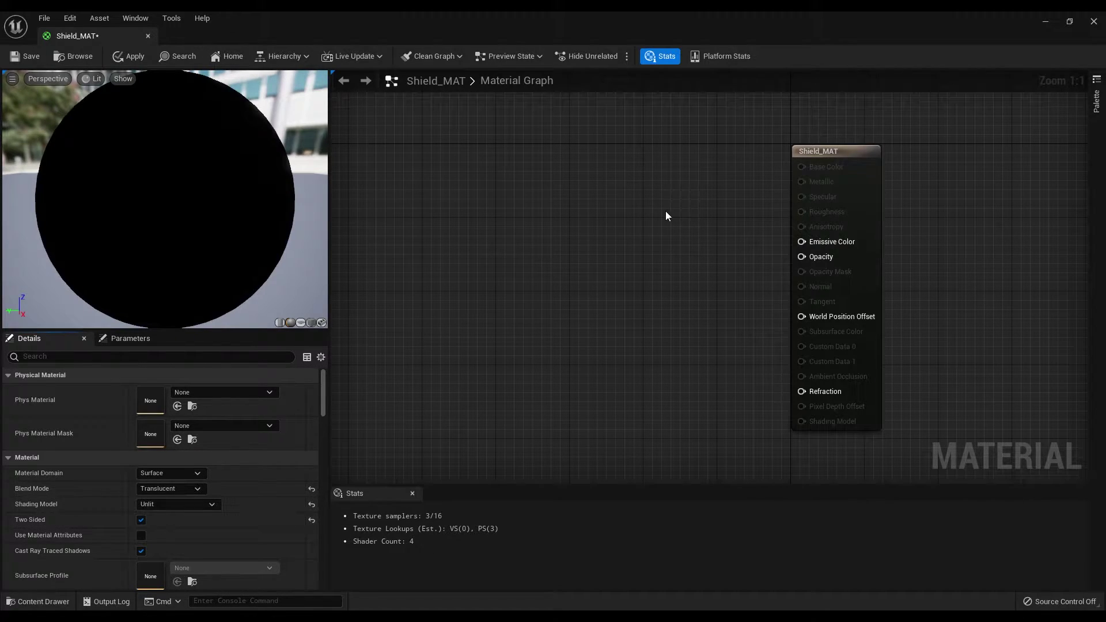
# Step: Add two Constant3Vector nodes to the graph, one placed below the other
pyautogui.moveTo(658, 211); pyautogui.dragTo(652, 242, button='right')
pyautogui.rightClick(562, 205)
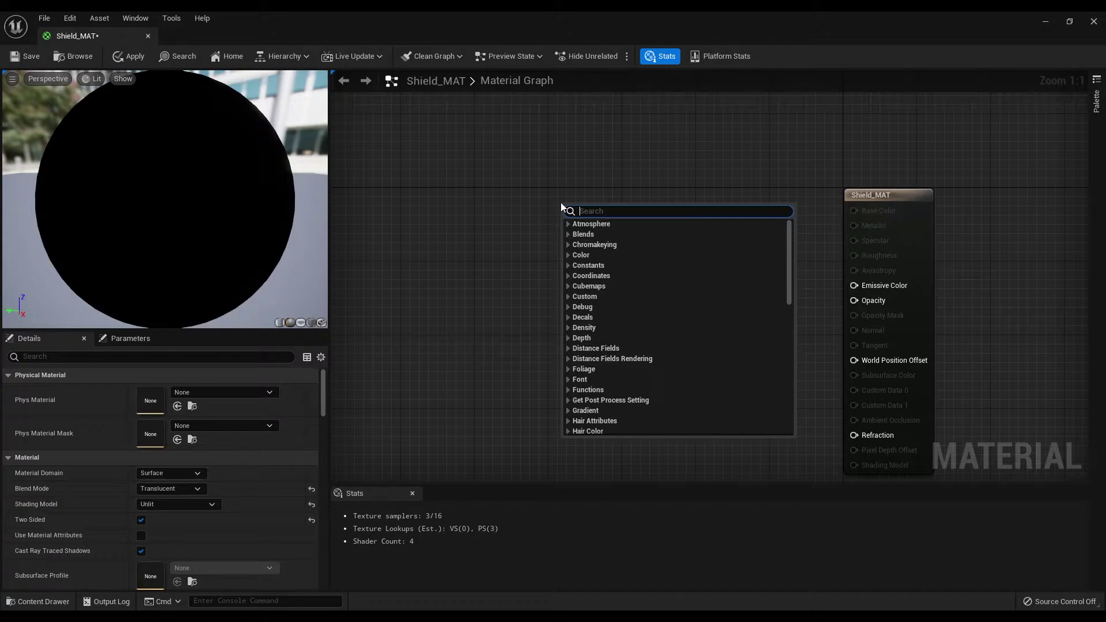
pyautogui.write('CONSTANT')
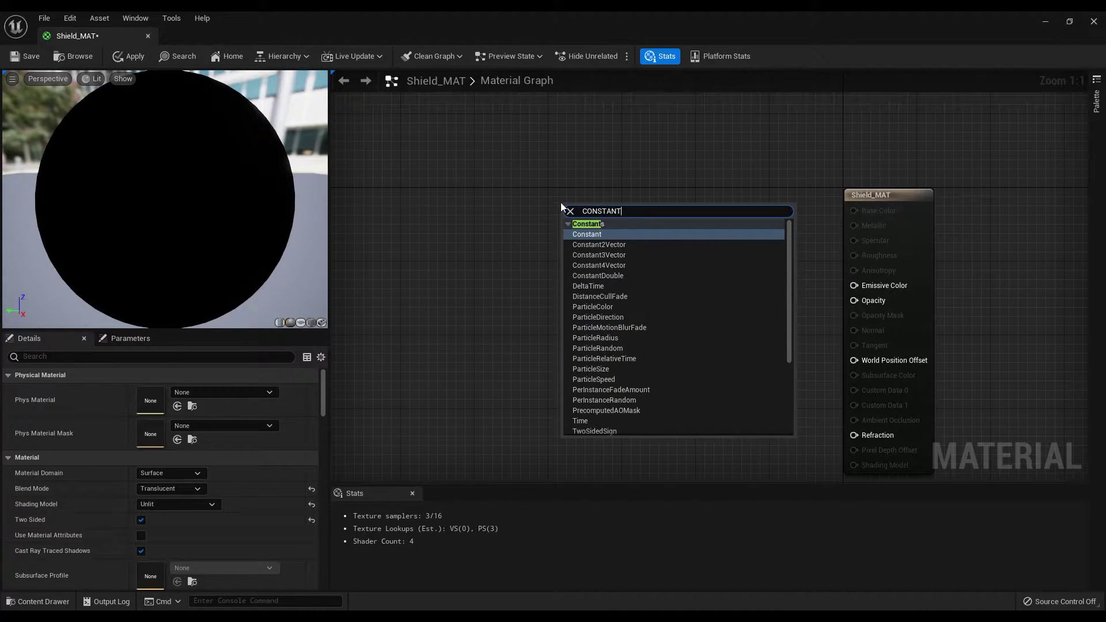
pyautogui.click(627, 255)
pyautogui.moveTo(554, 190); pyautogui.dragTo(579, 196)
pyautogui.click(696, 238)
pyautogui.moveTo(695, 239); pyautogui.dragTo(612, 237, button='right')
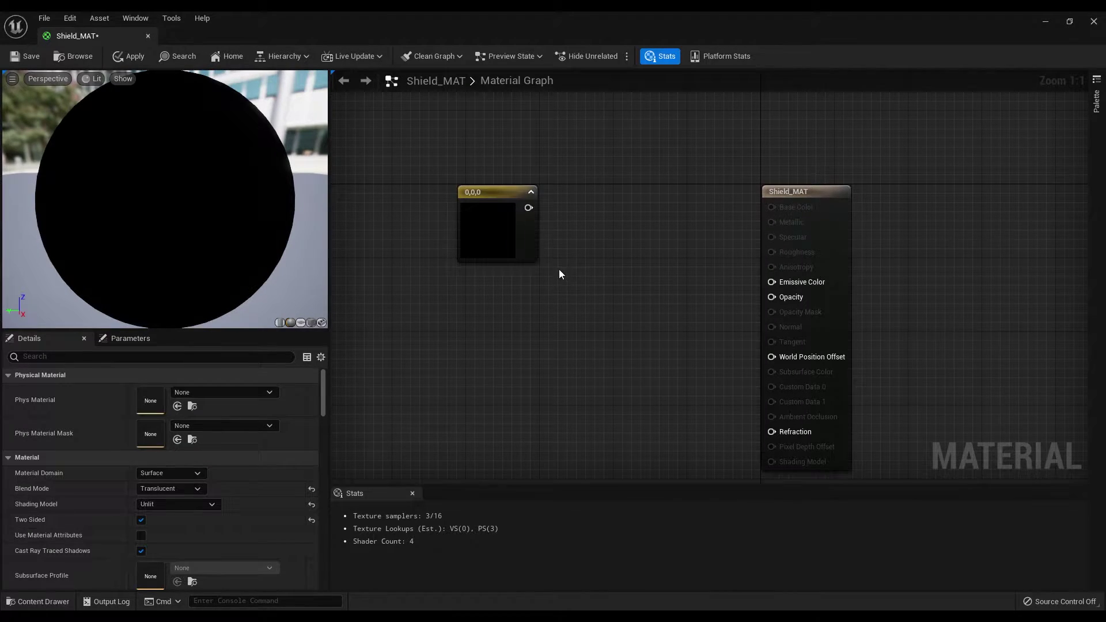
pyautogui.moveTo(499, 205); pyautogui.dragTo(534, 191, button='right')
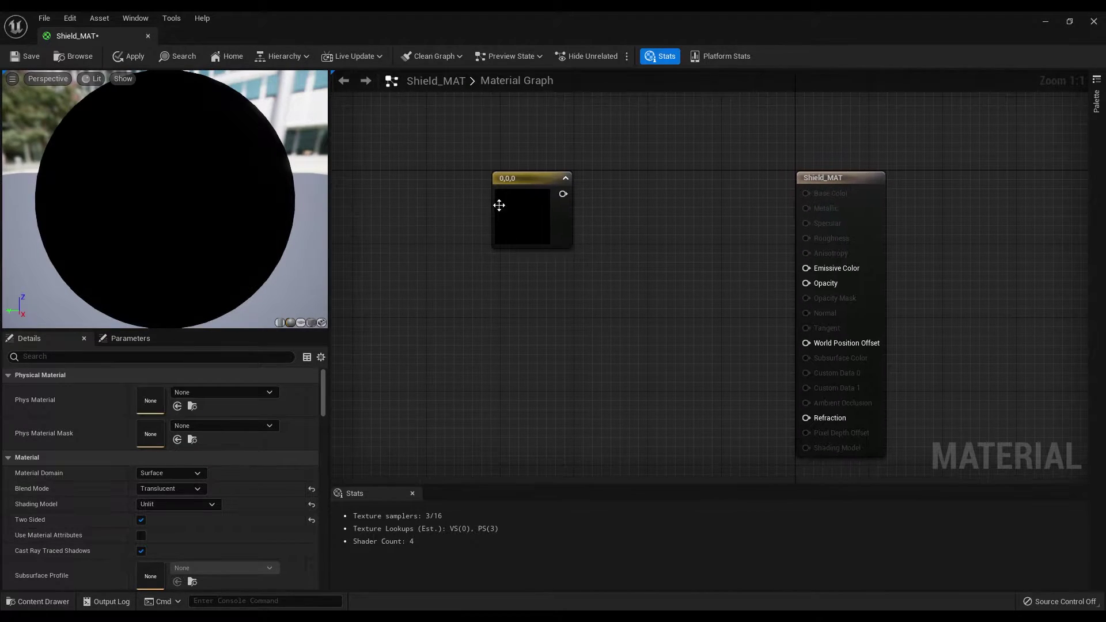
pyautogui.press('3')
pyautogui.click(509, 288)
pyautogui.moveTo(540, 295); pyautogui.dragTo(525, 278)
pyautogui.click(661, 227)
pyautogui.moveTo(661, 227); pyautogui.dragTo(675, 255, button='right')
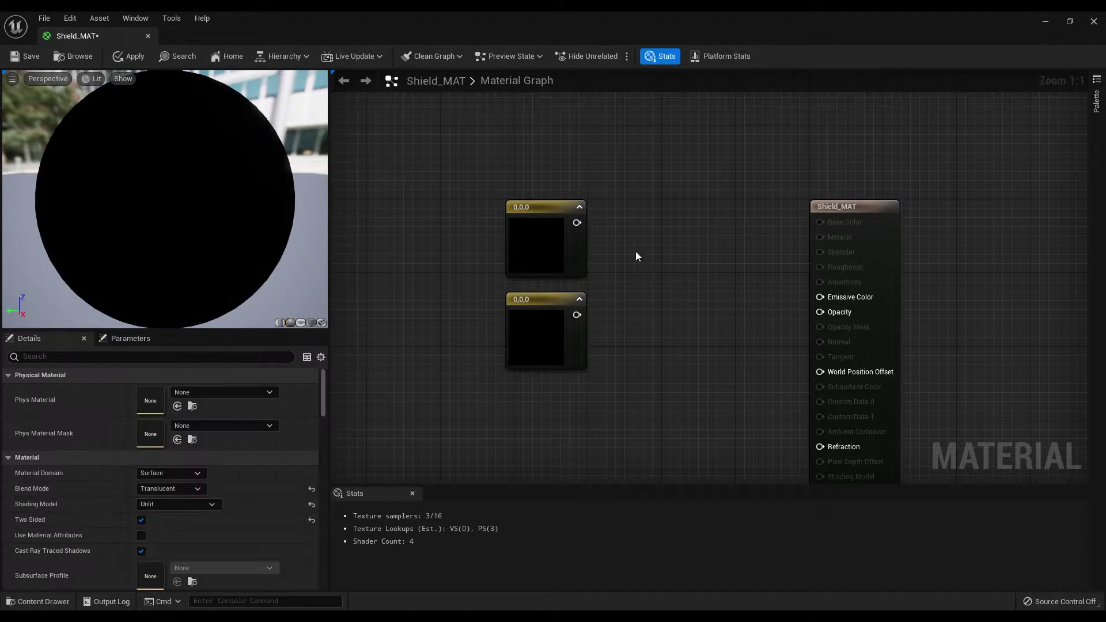
# Step: Set the upper constant to bright blue (0, 0.322, 1) with the Color Picker
pyautogui.click(540, 243)
pyautogui.click(163, 390)
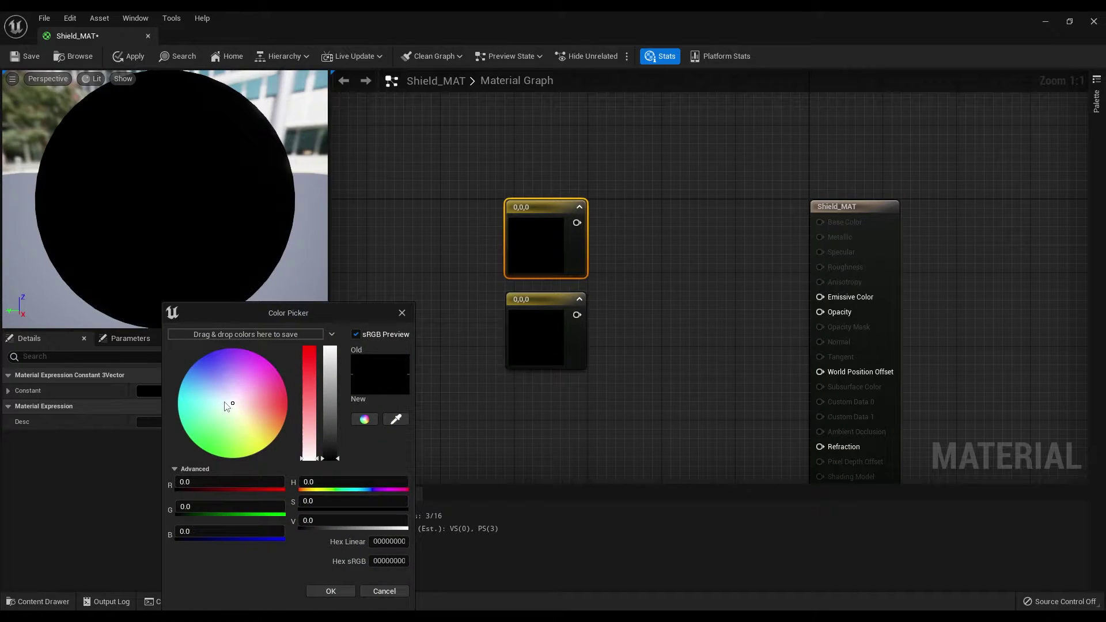
pyautogui.moveTo(230, 403); pyautogui.dragTo(182, 361)
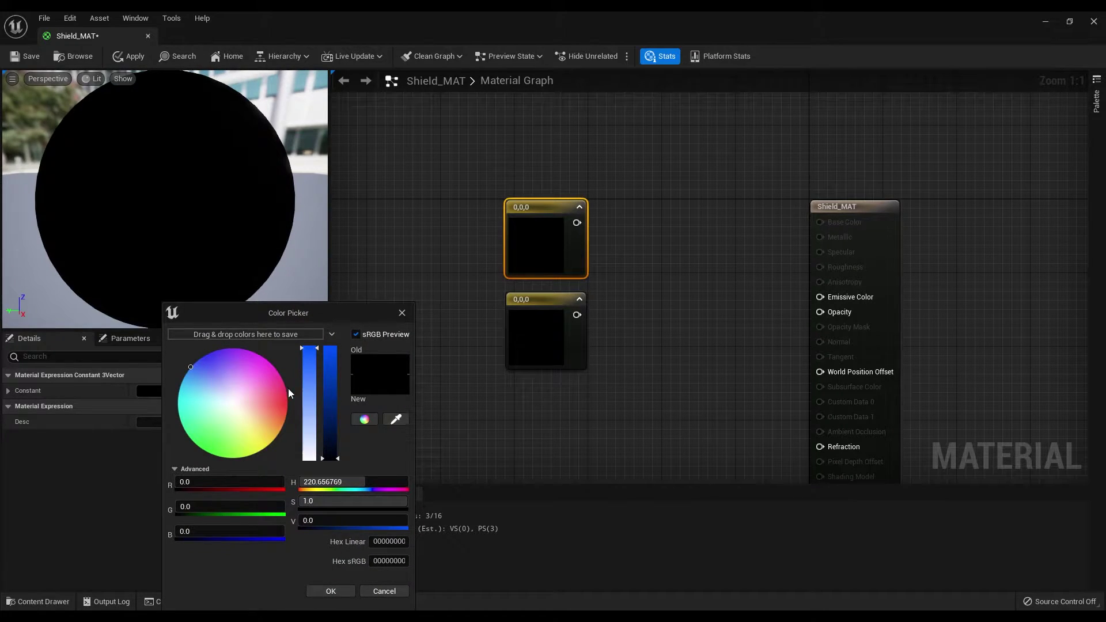
pyautogui.moveTo(328, 356); pyautogui.dragTo(329, 334)
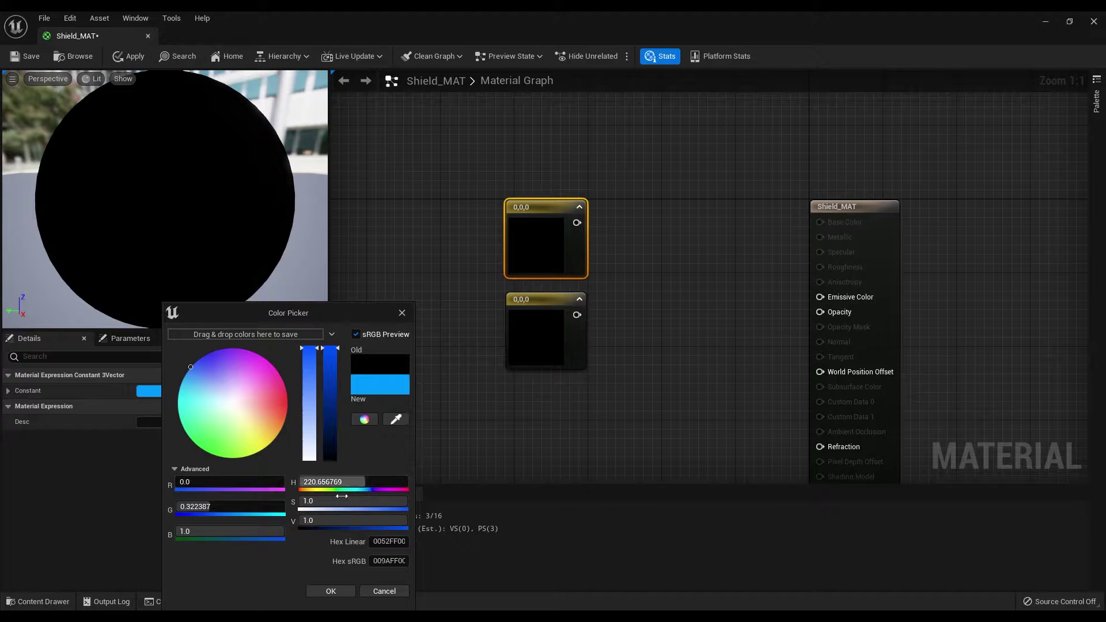
pyautogui.click(331, 591)
# Step: Set the lower constant to pure white (1, 1, 1) with the Color Picker
pyautogui.click(619, 346)
pyautogui.click(525, 338)
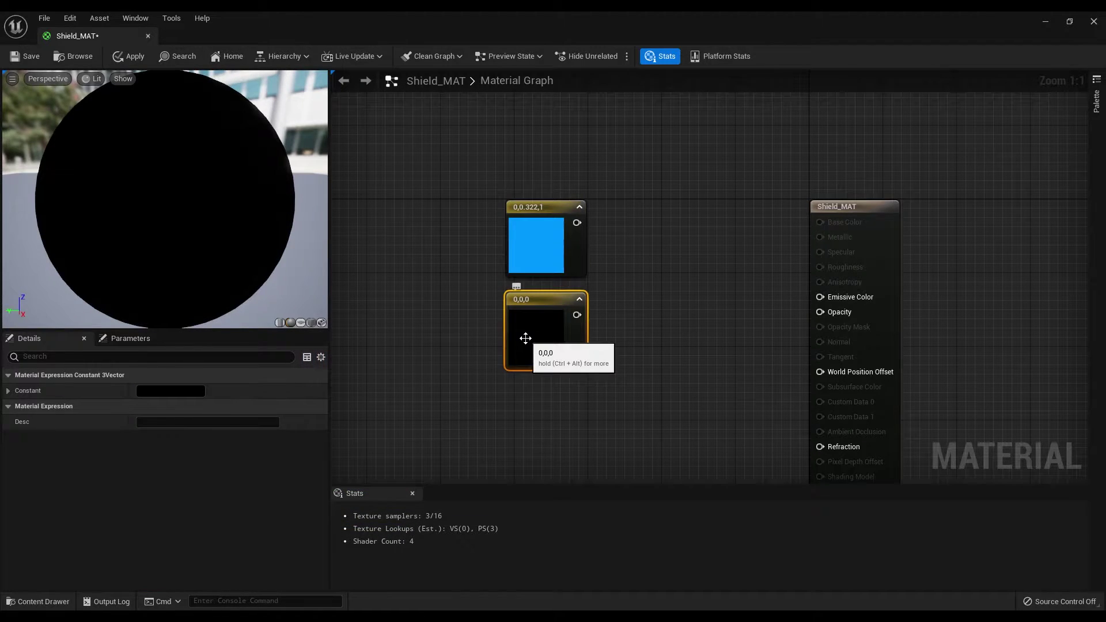
pyautogui.click(174, 392)
pyautogui.click(342, 382)
pyautogui.moveTo(342, 373); pyautogui.dragTo(346, 335)
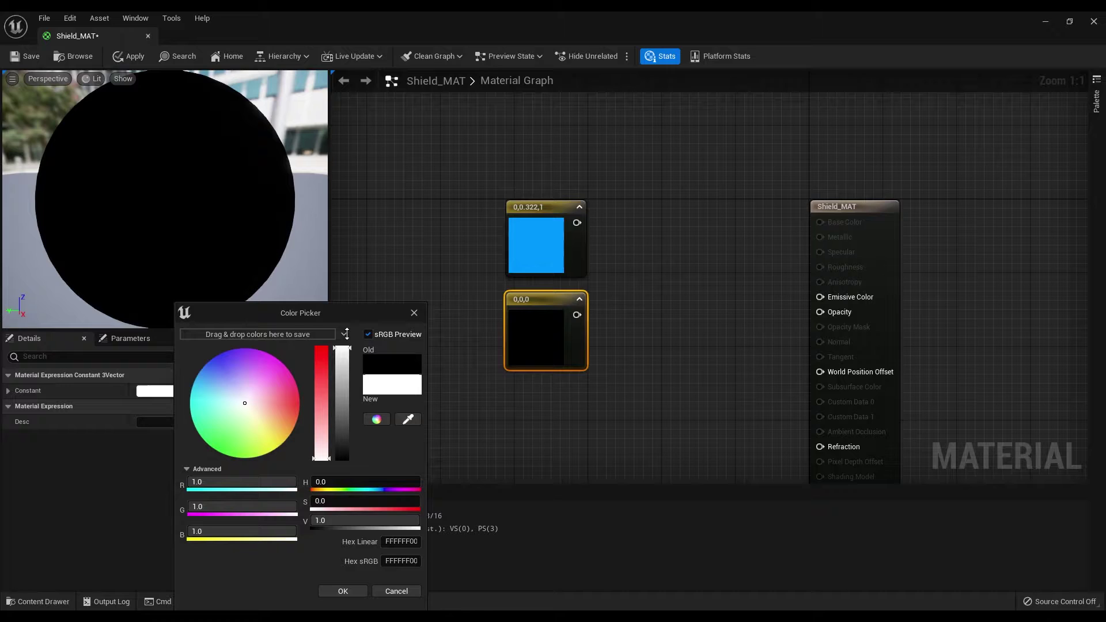
pyautogui.click(344, 591)
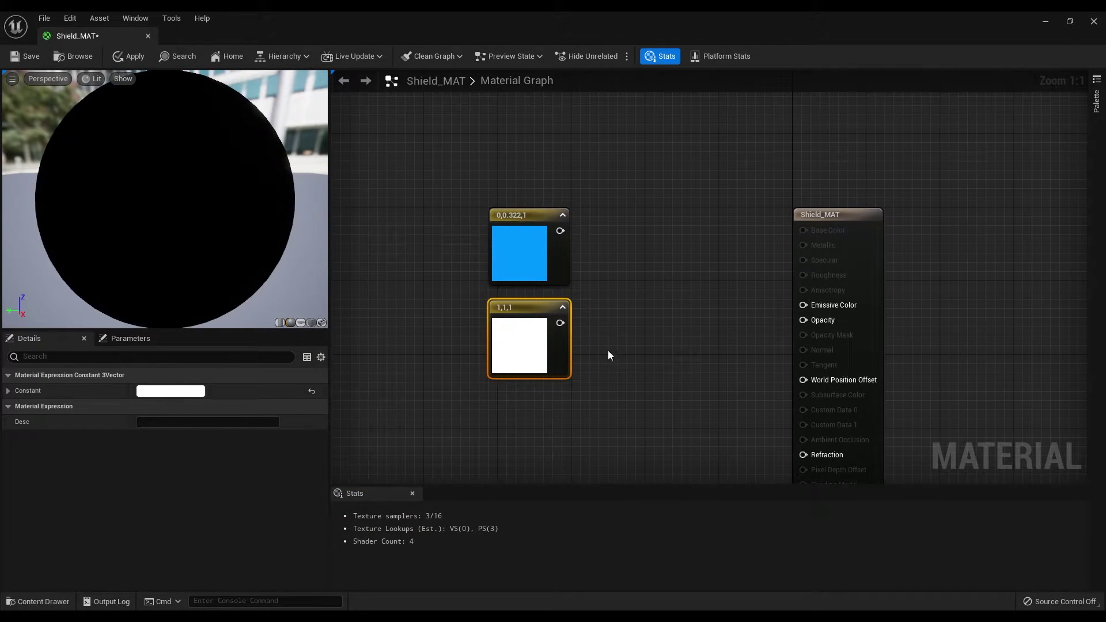
# Step: Add a LinearInterpolate node beside the two colour constants
pyautogui.rightClick(619, 294)
pyautogui.write('LI')
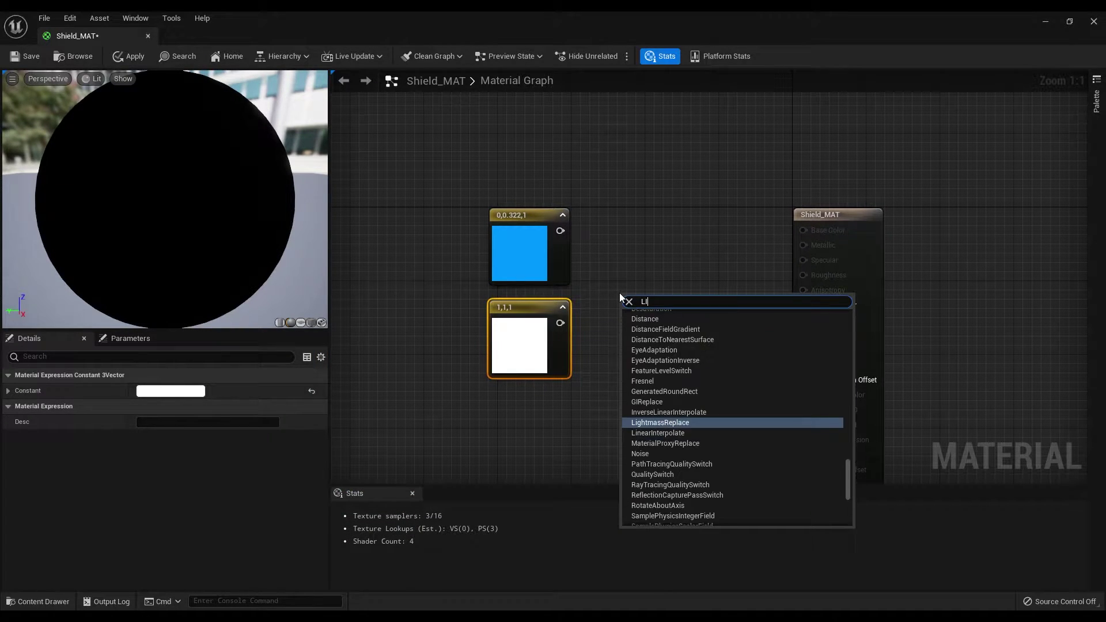
pyautogui.write('NEAR')
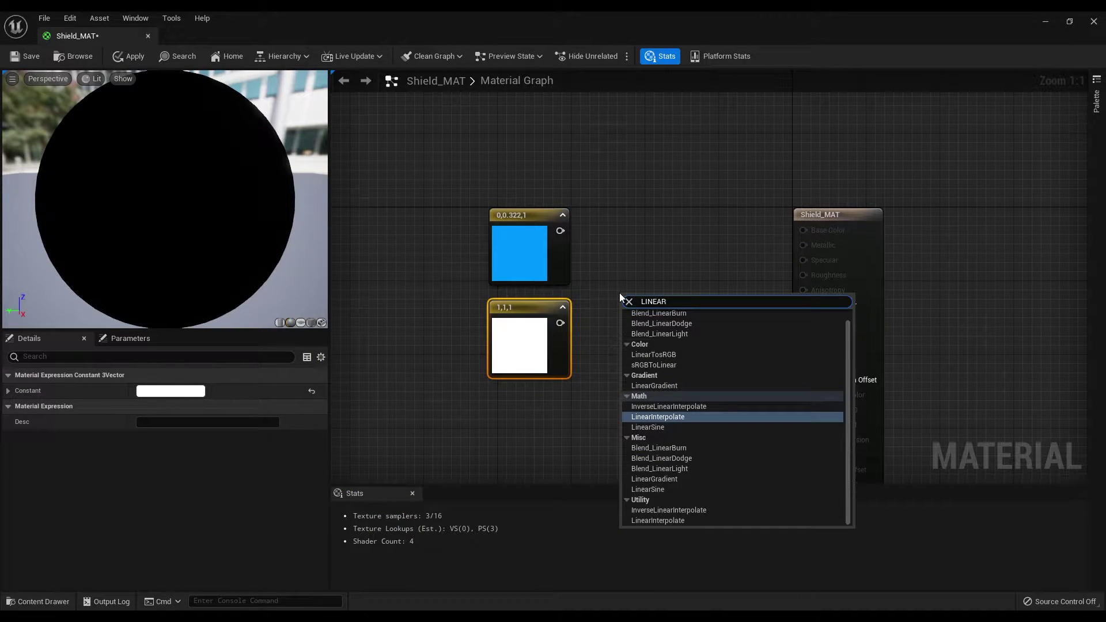
pyautogui.click(655, 413)
pyautogui.moveTo(686, 241); pyautogui.dragTo(684, 269, button='right')
pyautogui.moveTo(642, 338); pyautogui.dragTo(640, 311)
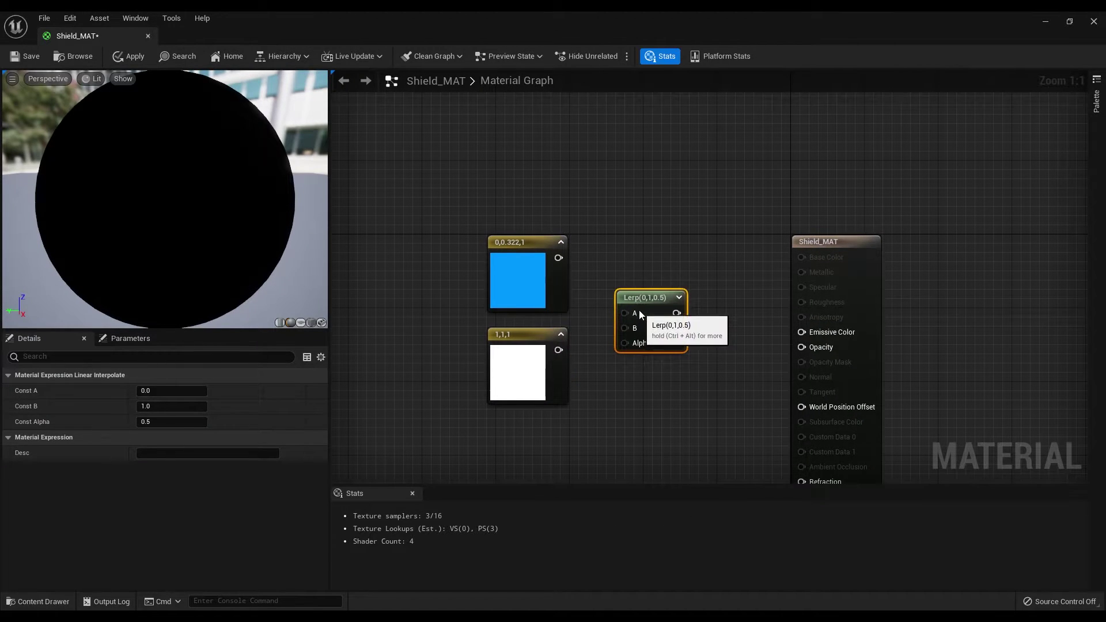
pyautogui.moveTo(669, 256); pyautogui.dragTo(627, 234, button='right')
pyautogui.click(625, 233)
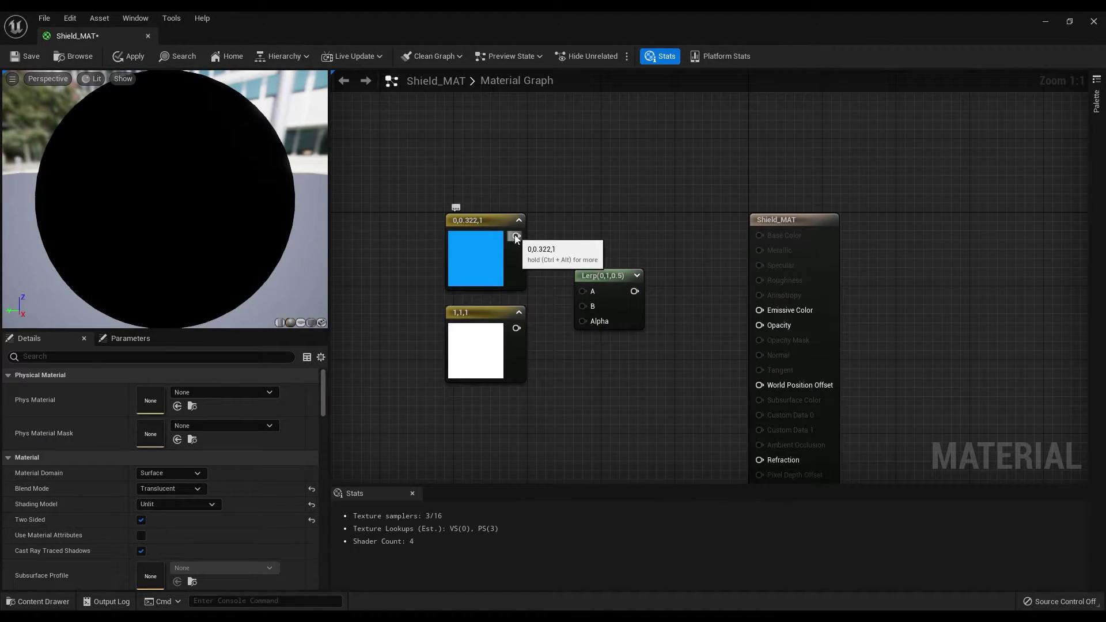
# Step: Wire the blue constant into Lerp A and white into B, then move the three nodes left
pyautogui.moveTo(515, 237); pyautogui.dragTo(584, 291)
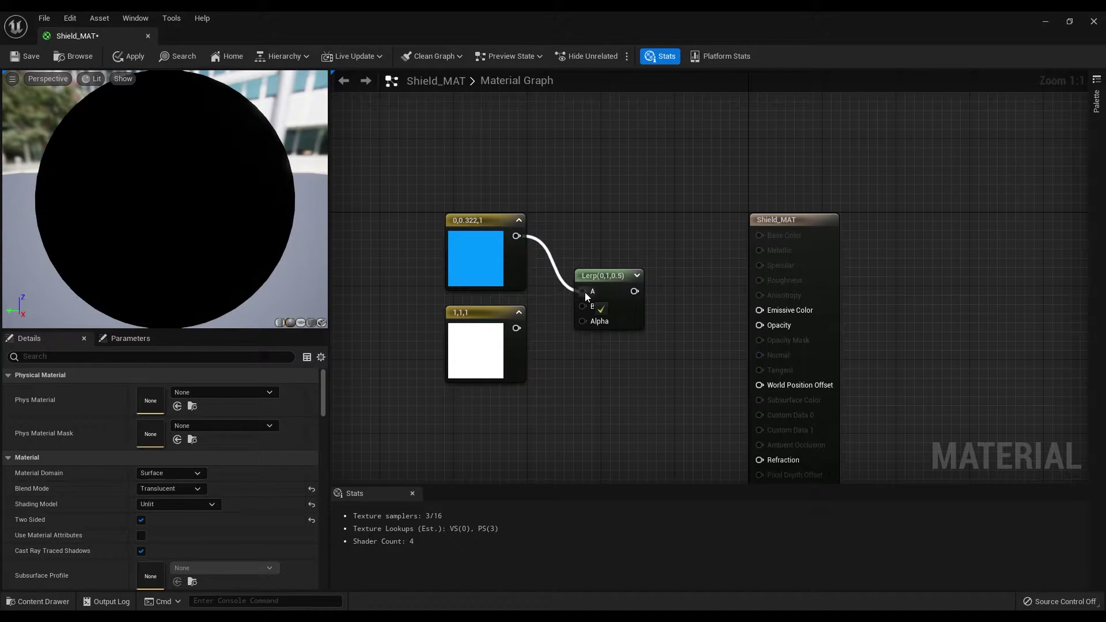
pyautogui.moveTo(516, 328); pyautogui.dragTo(582, 305)
pyautogui.moveTo(589, 397); pyautogui.dragTo(603, 344, button='right')
pyautogui.moveTo(614, 335); pyautogui.dragTo(427, 207)
pyautogui.click(561, 172)
pyautogui.moveTo(562, 173); pyautogui.dragTo(757, 156, button='right')
pyautogui.moveTo(714, 302); pyautogui.dragTo(754, 311, button='right')
pyautogui.moveTo(643, 379); pyautogui.dragTo(615, 343, button='right')
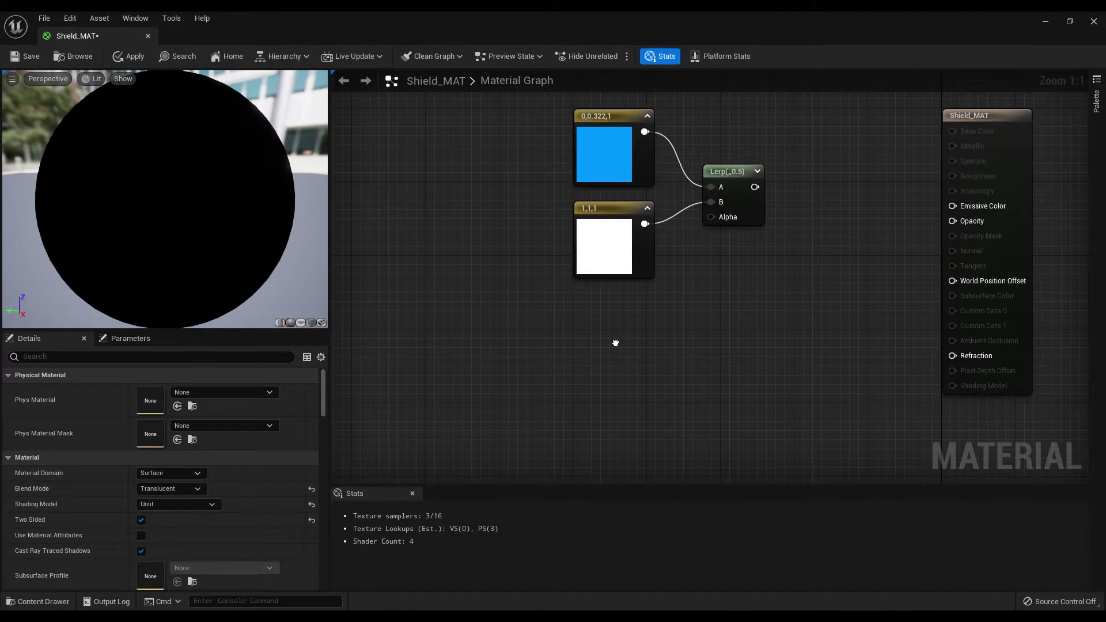
# Step: Add a Fresnel node and a CheapContrast node fed from its output
pyautogui.rightClick(437, 348)
pyautogui.write('FRESN')
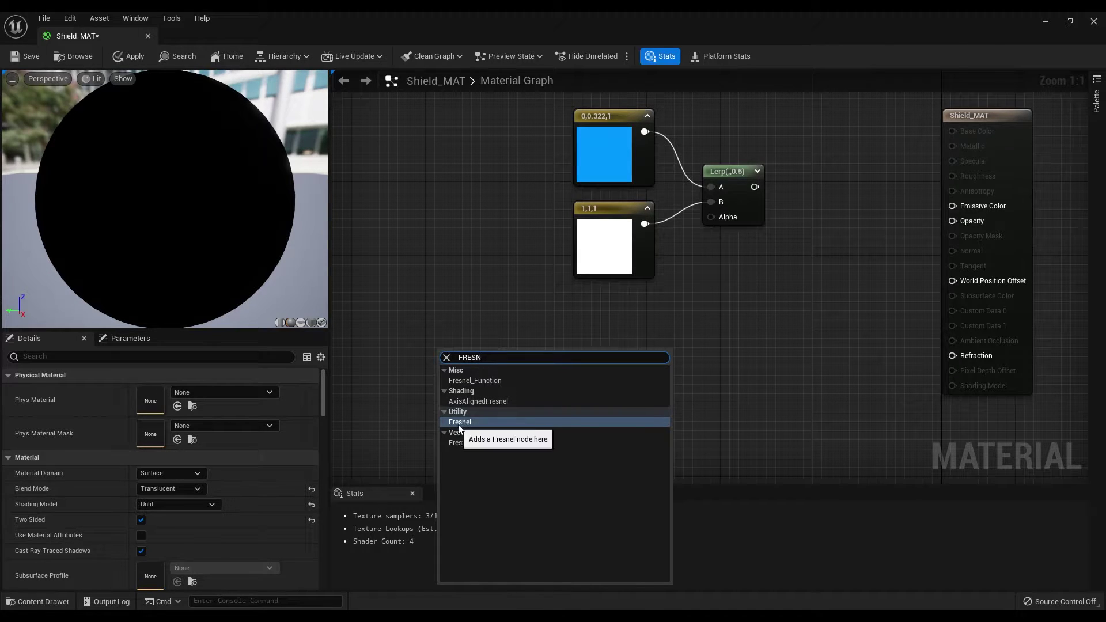
pyautogui.click(510, 422)
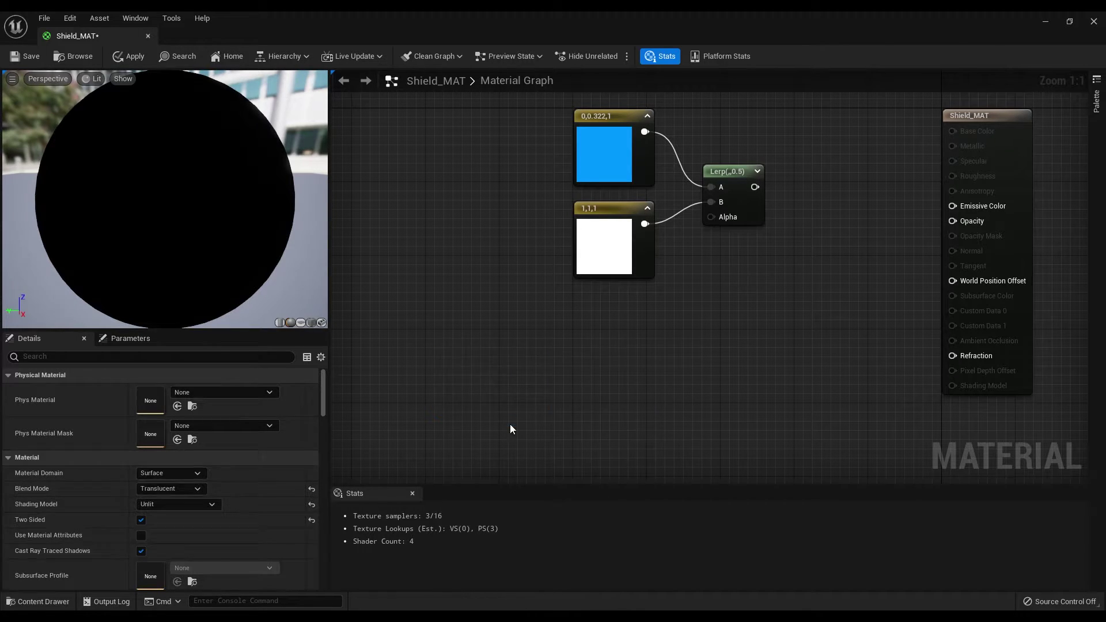
pyautogui.click(510, 326)
pyautogui.moveTo(500, 360); pyautogui.dragTo(531, 347)
pyautogui.moveTo(726, 353); pyautogui.dragTo(672, 357, button='right')
pyautogui.click(597, 358)
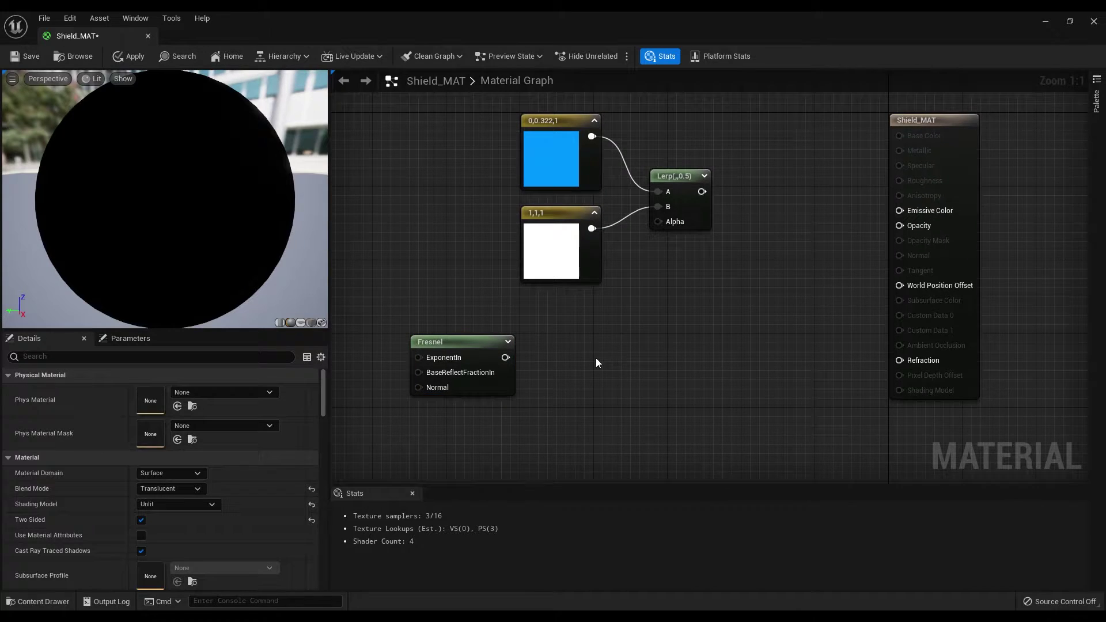
pyautogui.moveTo(595, 358); pyautogui.dragTo(613, 334, button='right')
pyautogui.click(458, 321)
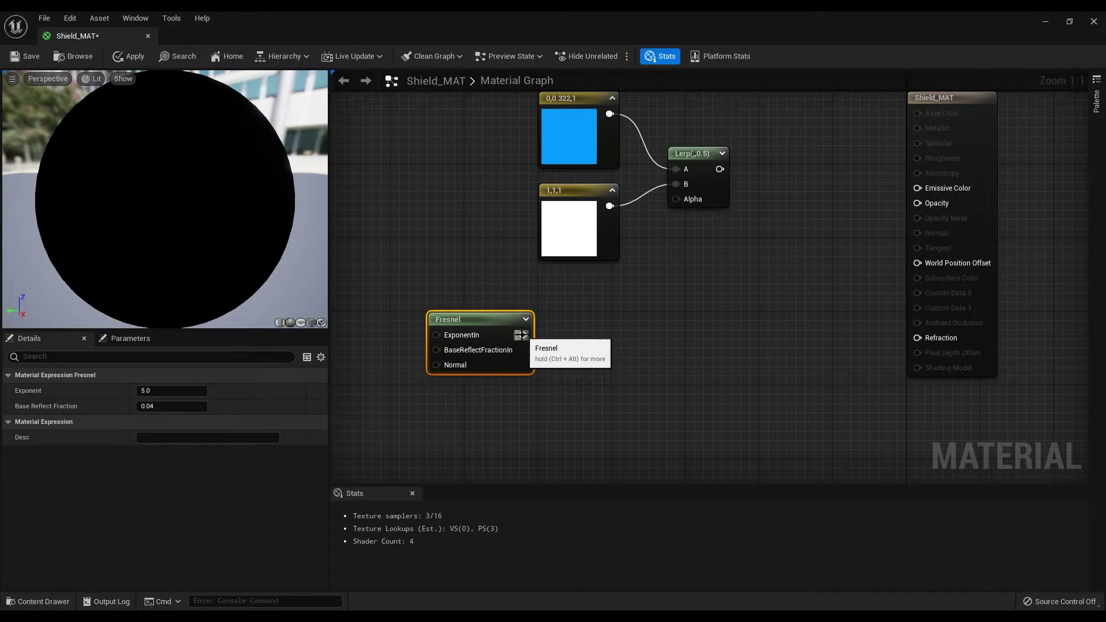
pyautogui.moveTo(524, 334); pyautogui.dragTo(620, 338)
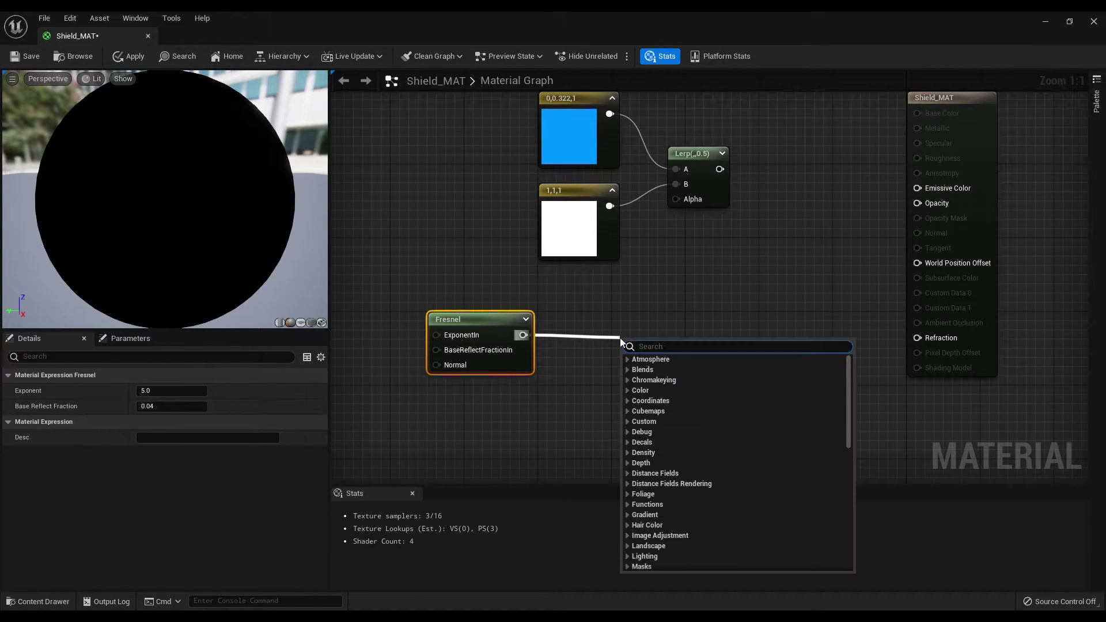
pyautogui.write('CHEAP')
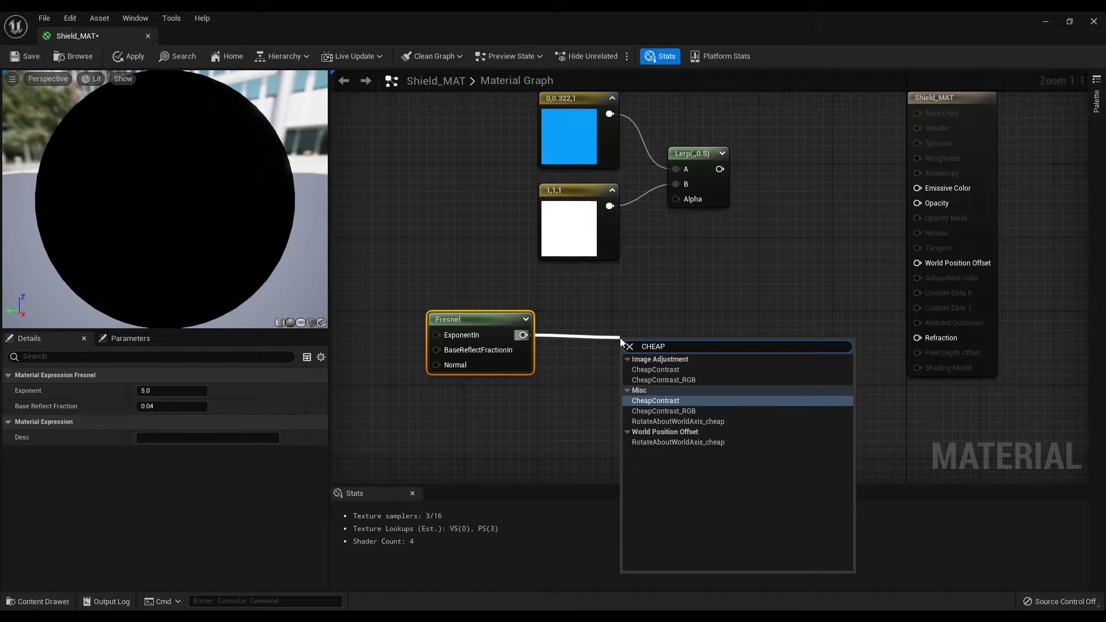
pyautogui.click(710, 402)
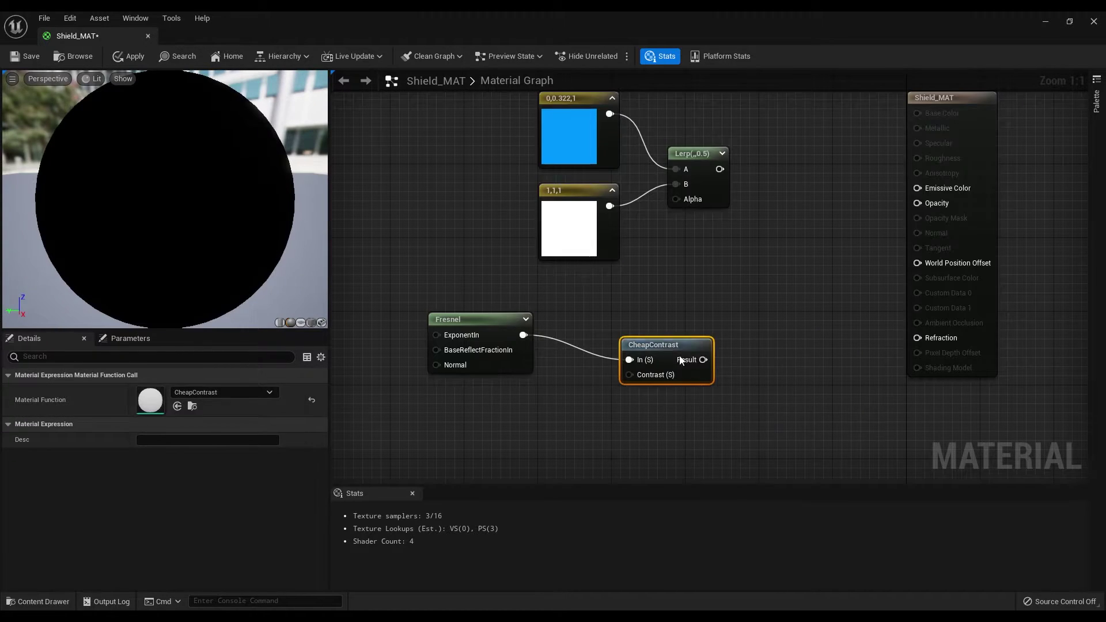
pyautogui.moveTo(603, 388); pyautogui.dragTo(618, 356, button='right')
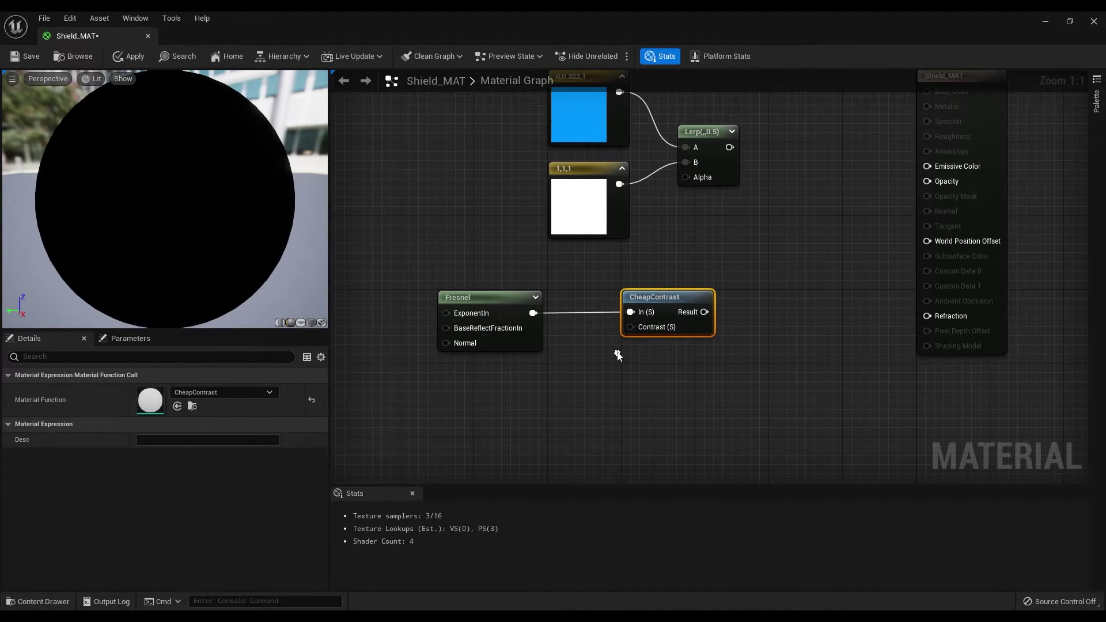
# Step: Promote the Contrast input to a Contrast (S) parameter with default value 0.2
pyautogui.moveTo(631, 328)
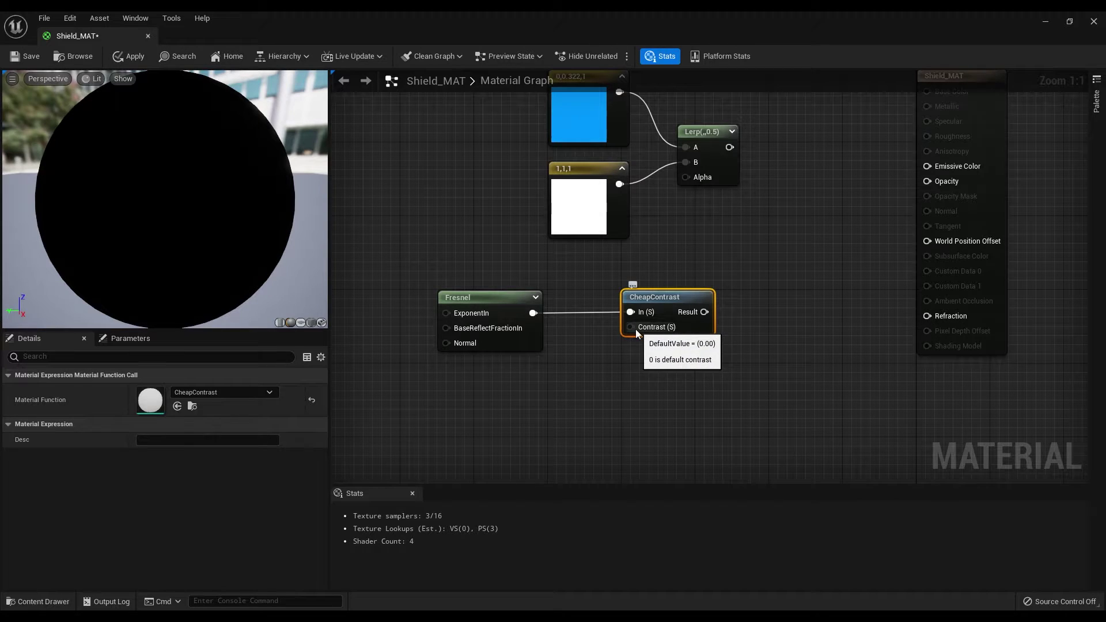
pyautogui.rightClick(632, 328)
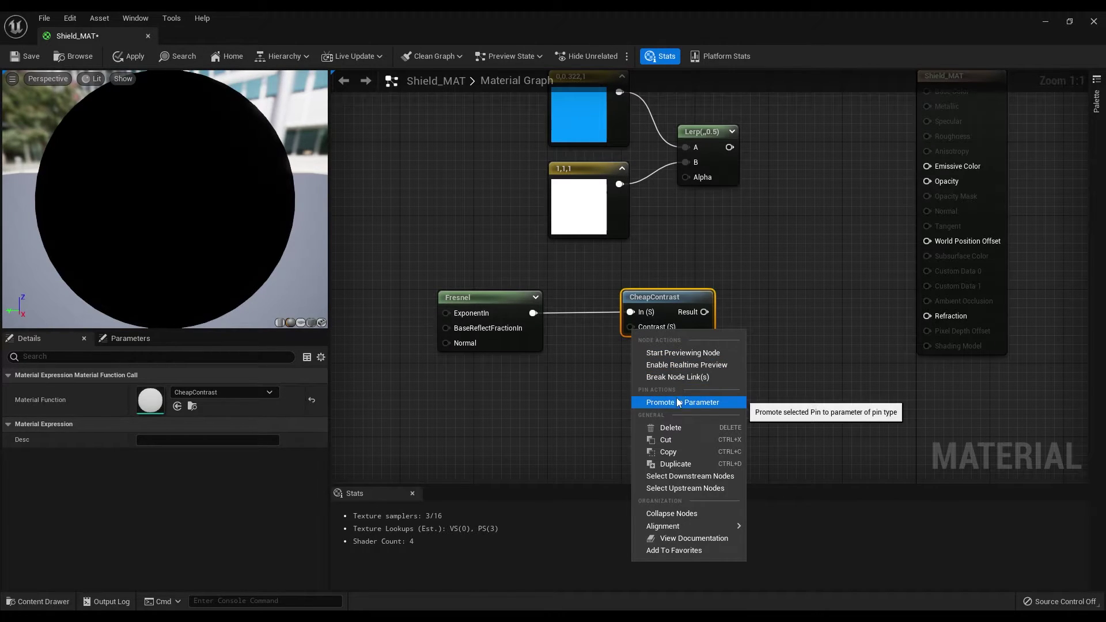
pyautogui.click(708, 402)
pyautogui.moveTo(596, 308); pyautogui.dragTo(506, 385)
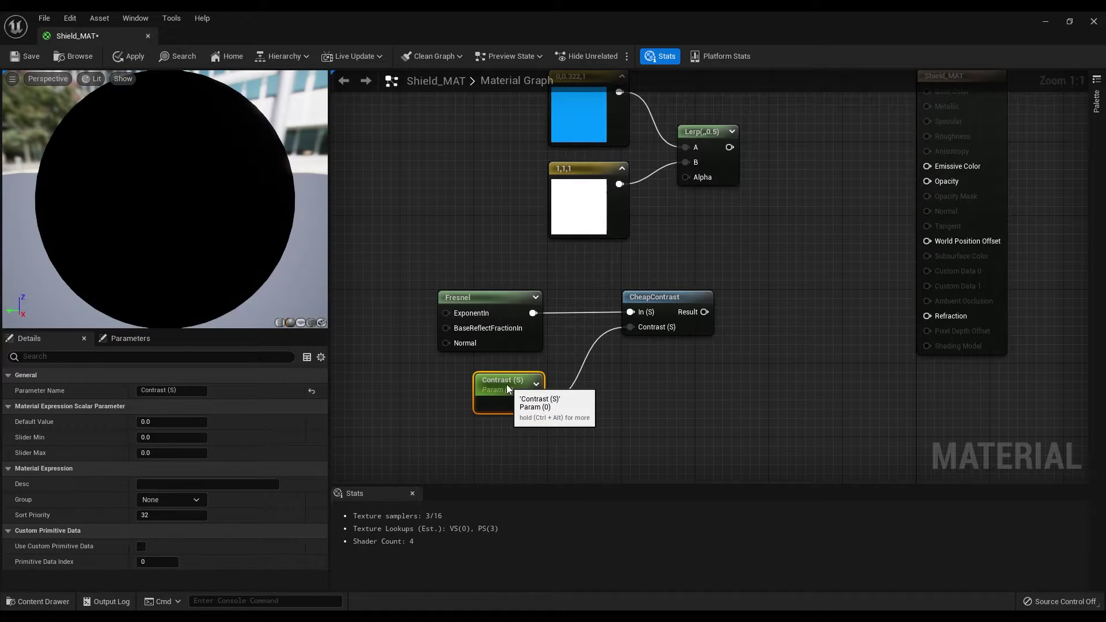
pyautogui.moveTo(694, 386); pyautogui.dragTo(646, 375, button='right')
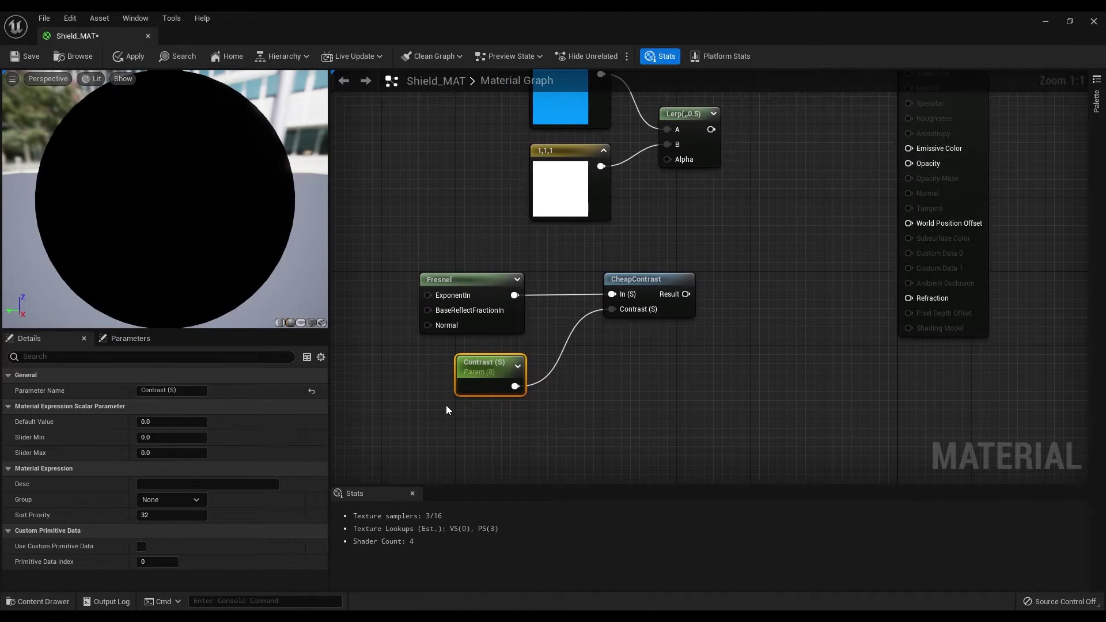
pyautogui.click(161, 422)
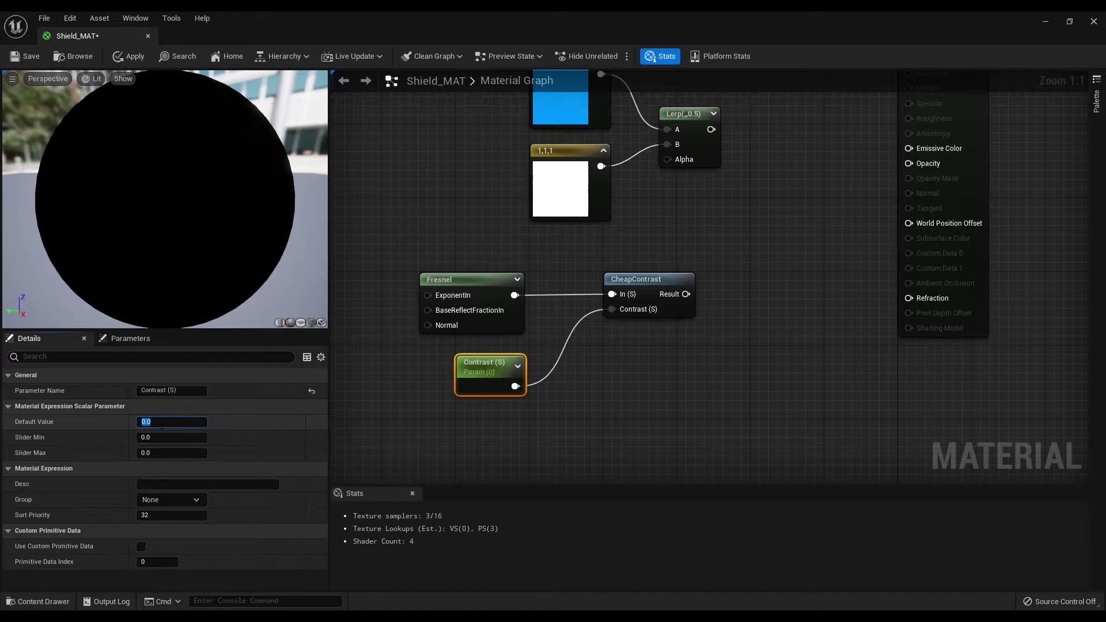
pyautogui.press('Return')
# Step: Wire the CheapContrast result into the Lerp's Alpha input
pyautogui.moveTo(627, 360); pyautogui.dragTo(746, 407, button='right')
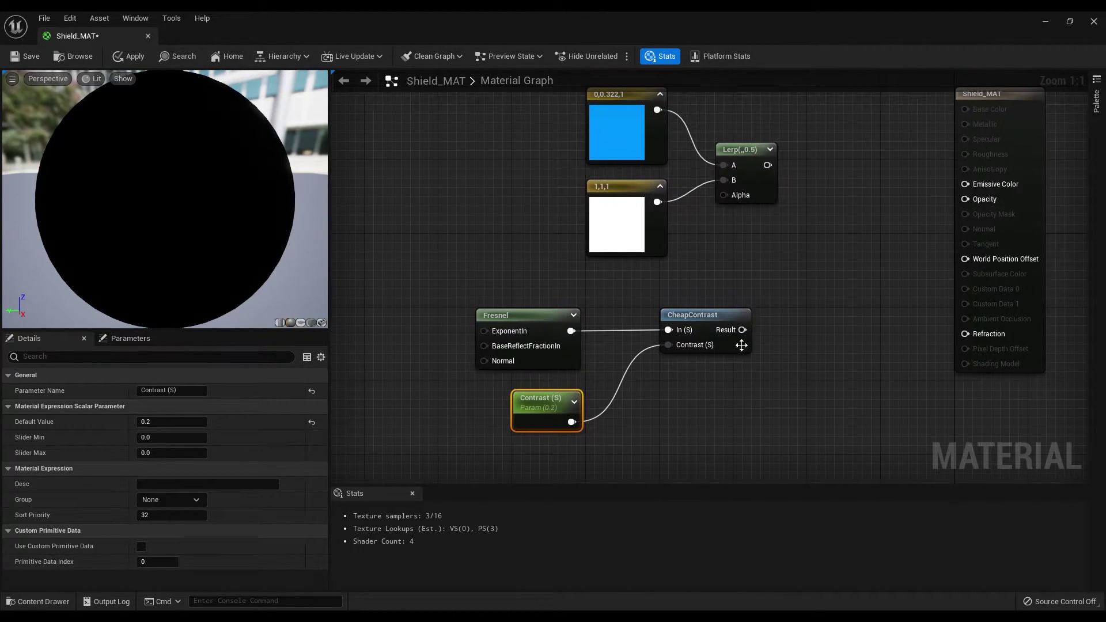
pyautogui.moveTo(742, 330); pyautogui.dragTo(724, 195)
pyautogui.moveTo(868, 238); pyautogui.dragTo(785, 254, button='right')
# Step: Connect the Lerp output to the material's Emissive Color
pyautogui.moveTo(678, 180); pyautogui.dragTo(881, 200)
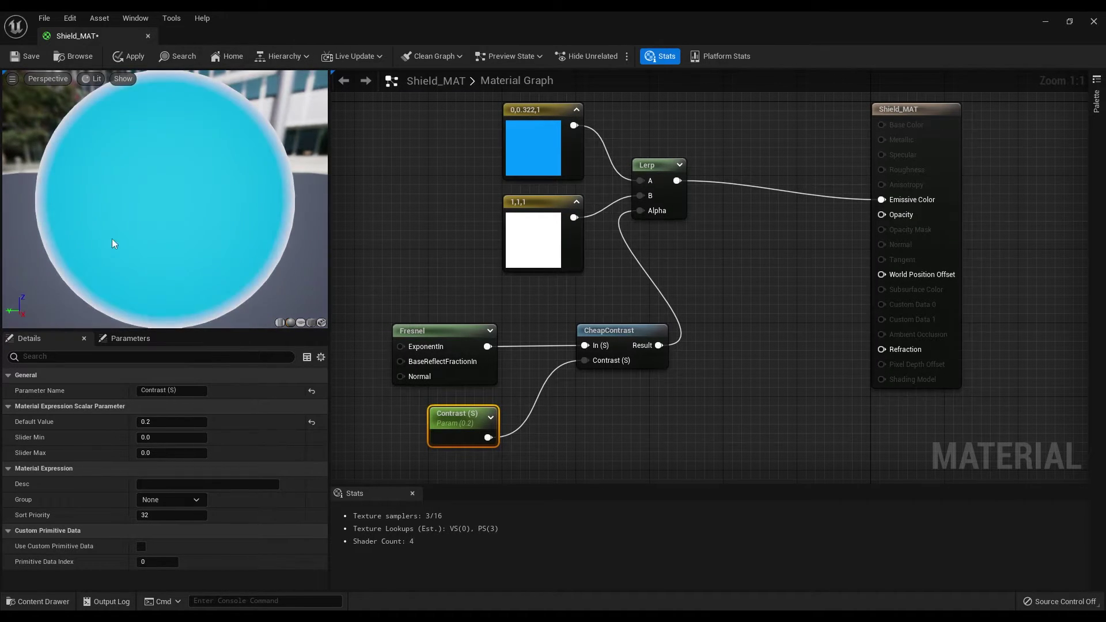
pyautogui.moveTo(580, 459); pyautogui.dragTo(703, 330, button='right')
pyautogui.moveTo(423, 367); pyautogui.dragTo(456, 354, button='right')
# Step: Add a DepthFade node and a OneMinus node inverting its Opacity output
pyautogui.rightClick(456, 354)
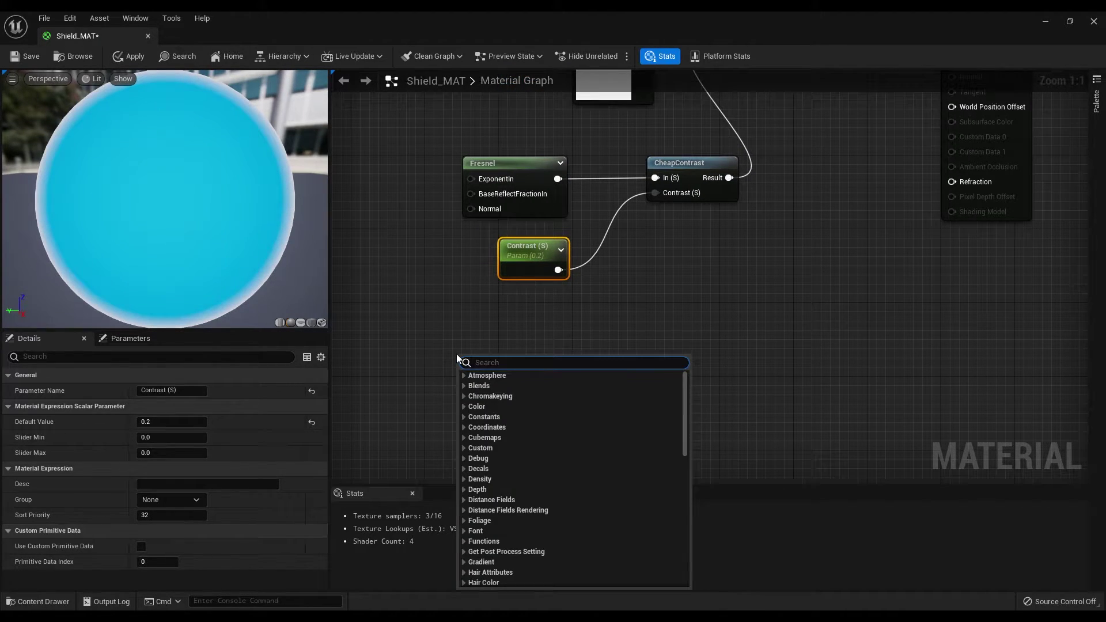
pyautogui.write('DE')
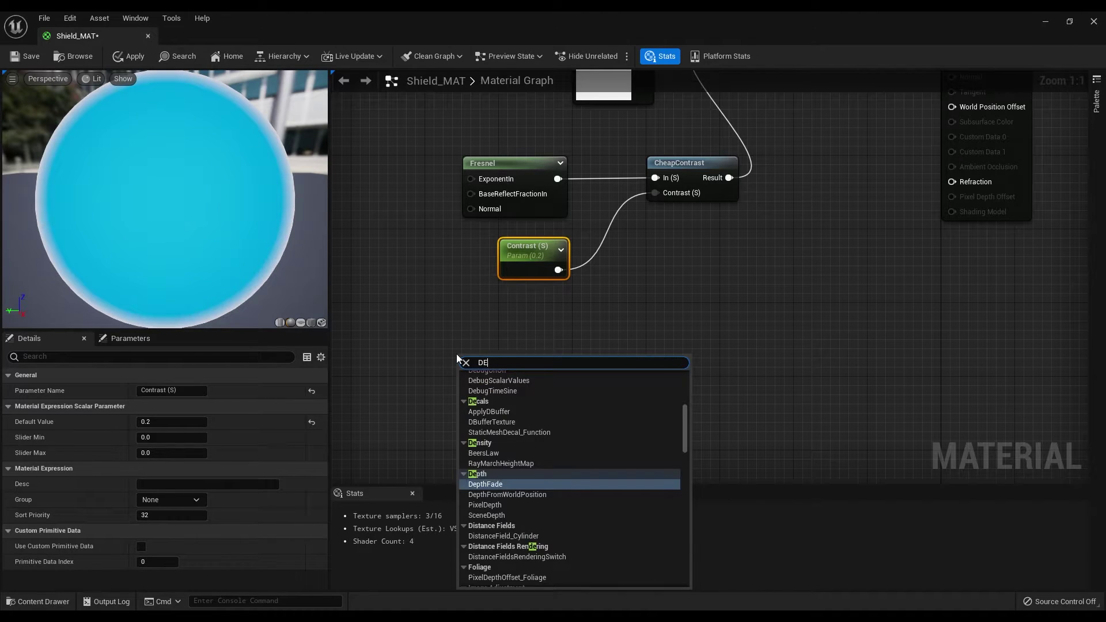
pyautogui.click(514, 483)
pyautogui.moveTo(523, 365); pyautogui.dragTo(518, 312)
pyautogui.moveTo(625, 331); pyautogui.dragTo(573, 341, button='right')
pyautogui.click(572, 341)
pyautogui.moveTo(507, 337); pyautogui.dragTo(585, 335)
pyautogui.write('oneminus')
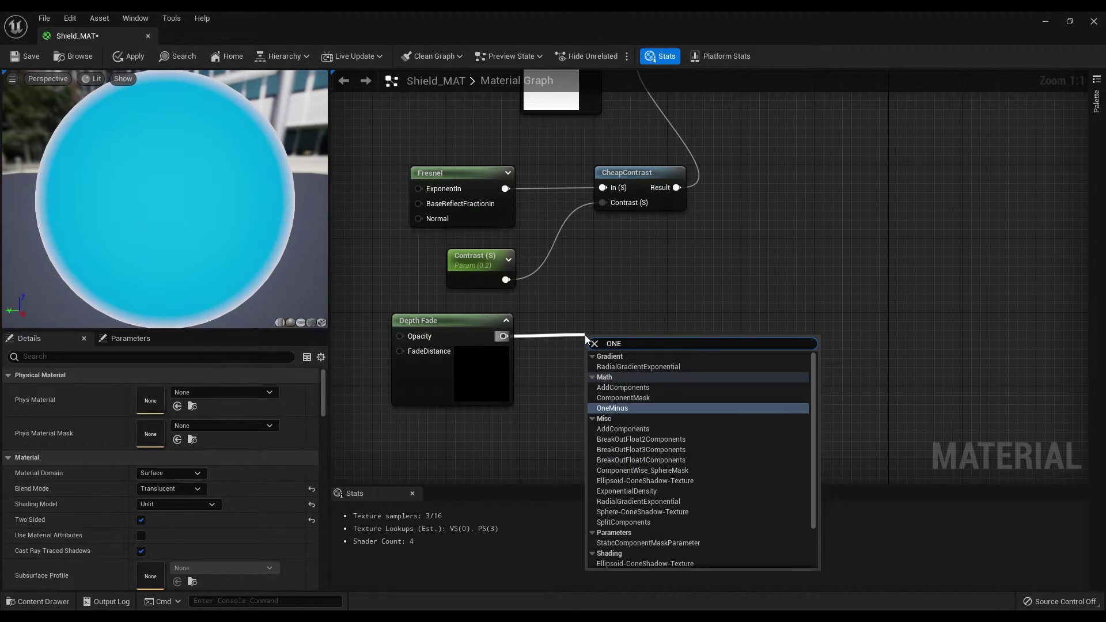
pyautogui.press('Return')
pyautogui.moveTo(599, 343); pyautogui.dragTo(590, 321)
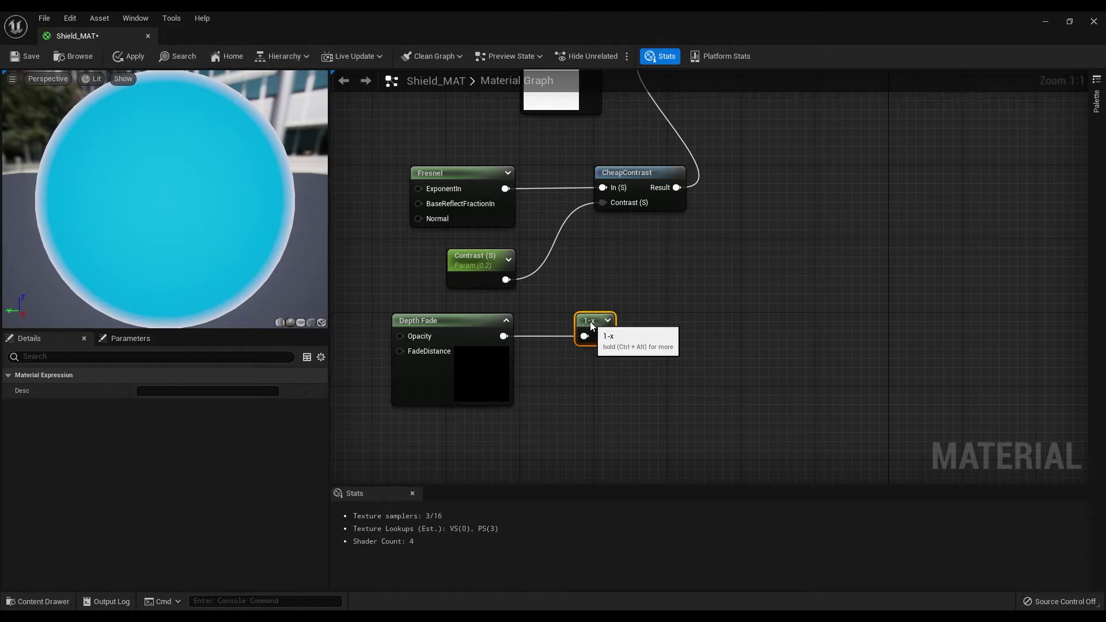
pyautogui.click(667, 300)
pyautogui.moveTo(667, 301); pyautogui.dragTo(605, 373, button='right')
# Step: Add a Max node next to the 1-x node
pyautogui.rightClick(677, 301)
pyautogui.write('MAX')
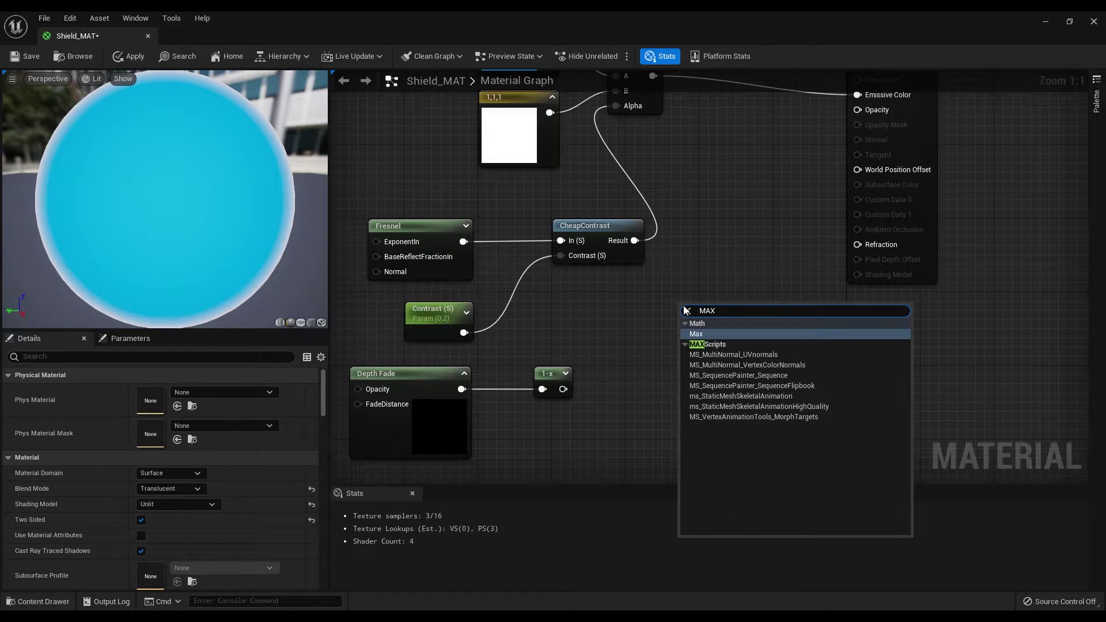
pyautogui.press('BackSpace')
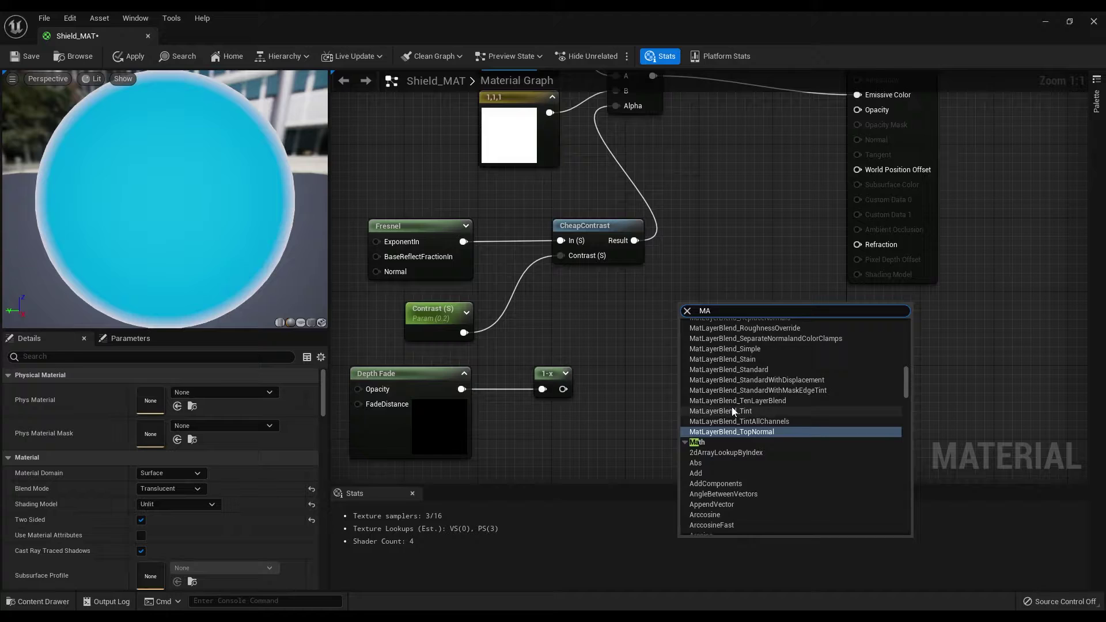
pyautogui.press('BackSpace')
pyautogui.press('BackSpace')
pyautogui.write('max')
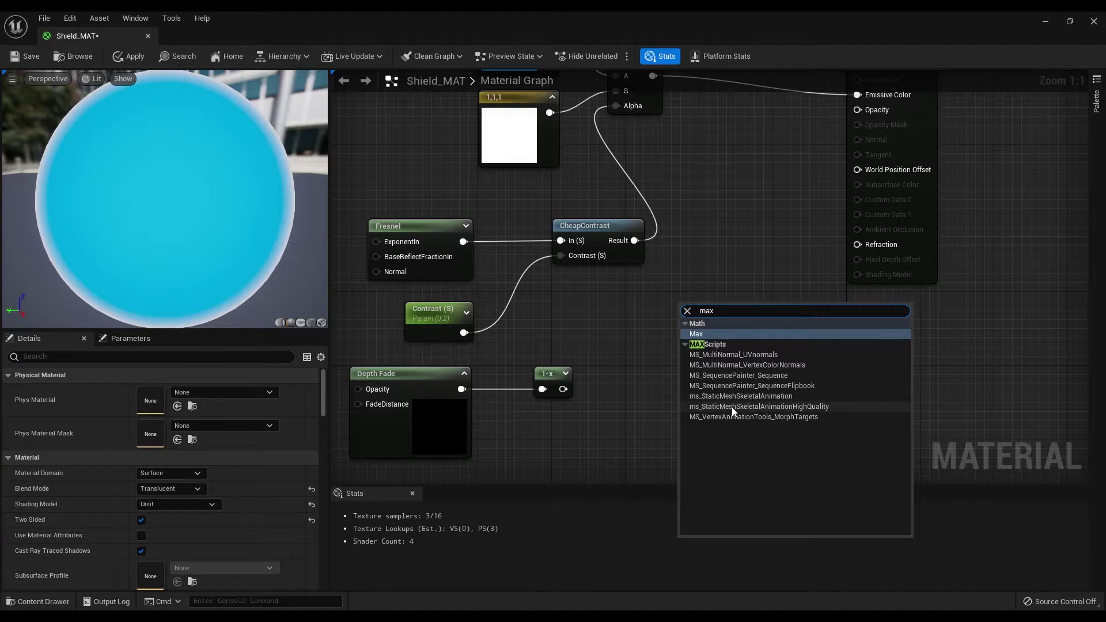
pyautogui.click(714, 334)
pyautogui.moveTo(713, 321); pyautogui.dragTo(711, 316)
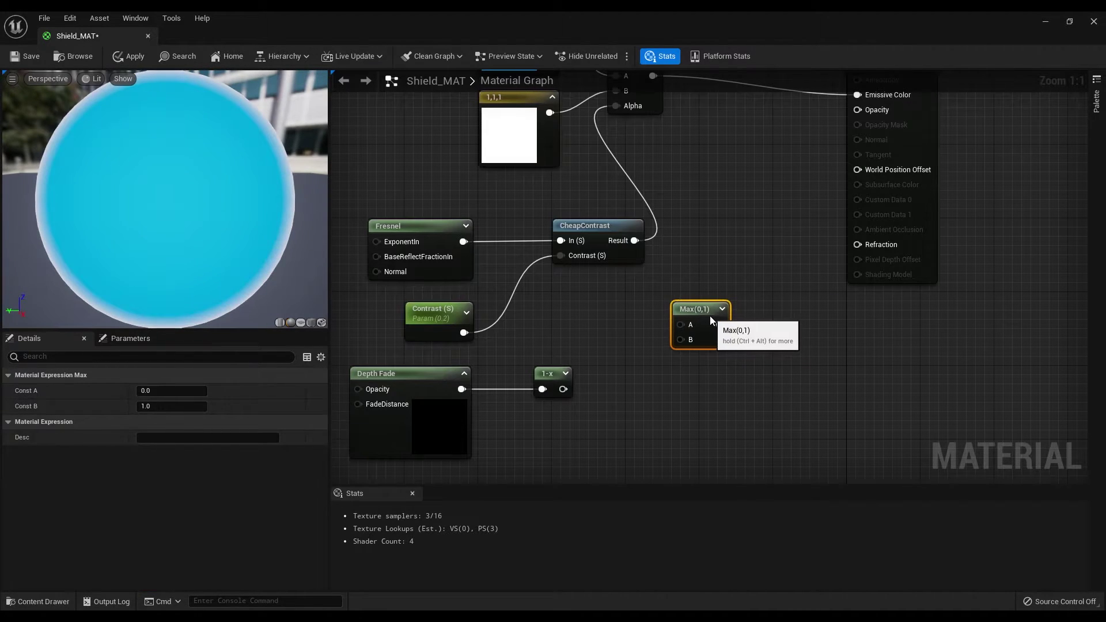
pyautogui.click(600, 334)
# Step: Wire CheapContrast to Max A, 1-x to Max B, and Max into Lerp Alpha
pyautogui.moveTo(565, 392); pyautogui.dragTo(684, 337)
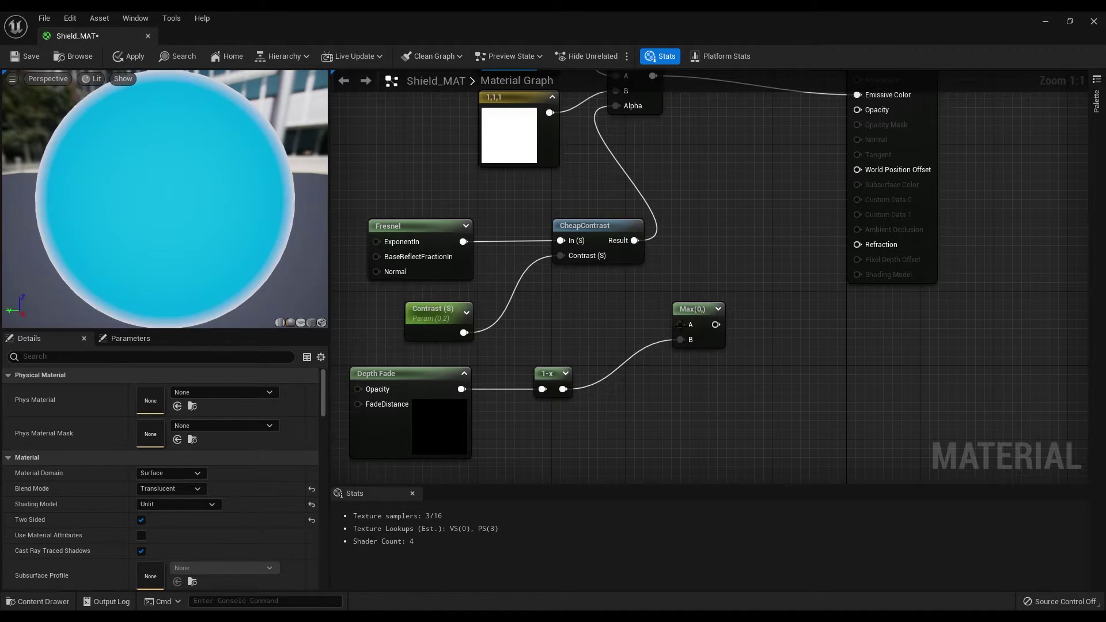
pyautogui.moveTo(636, 241); pyautogui.dragTo(654, 276)
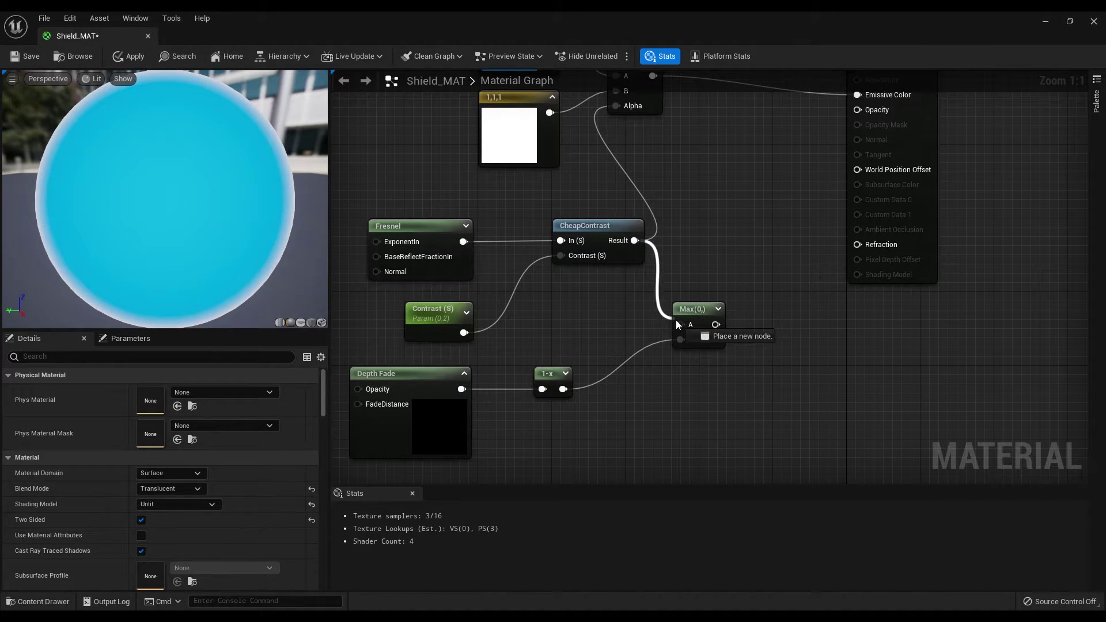
pyautogui.moveTo(676, 319); pyautogui.dragTo(680, 325)
pyautogui.moveTo(693, 267); pyautogui.dragTo(655, 367, button='right')
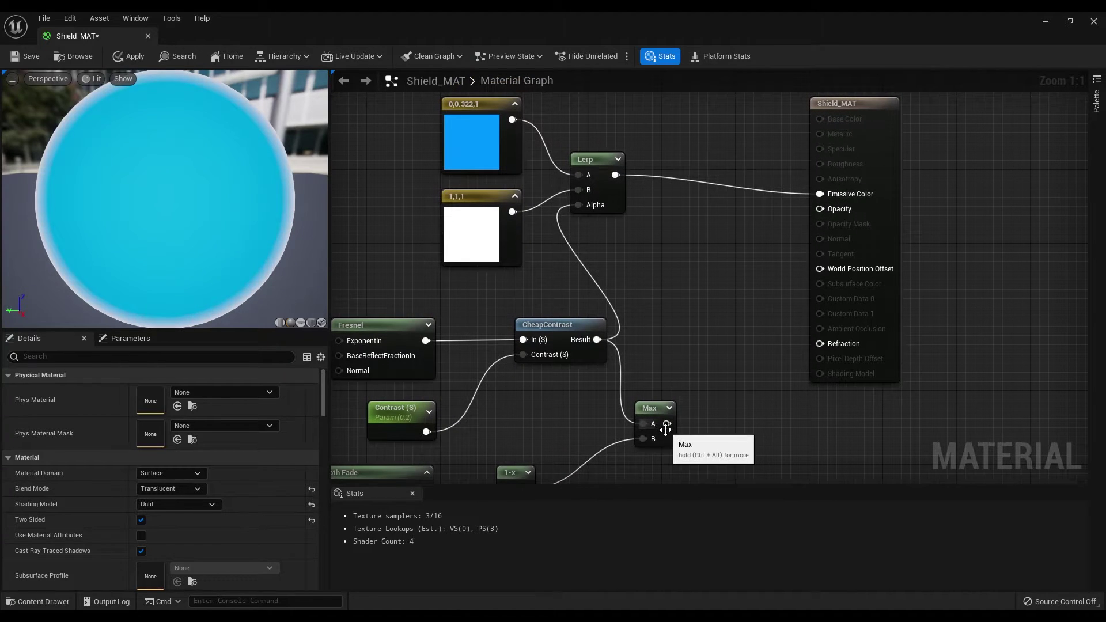
pyautogui.moveTo(667, 426); pyautogui.dragTo(579, 205)
pyautogui.moveTo(677, 300); pyautogui.dragTo(731, 176, button='right')
pyautogui.moveTo(570, 325); pyautogui.dragTo(647, 278, button='right')
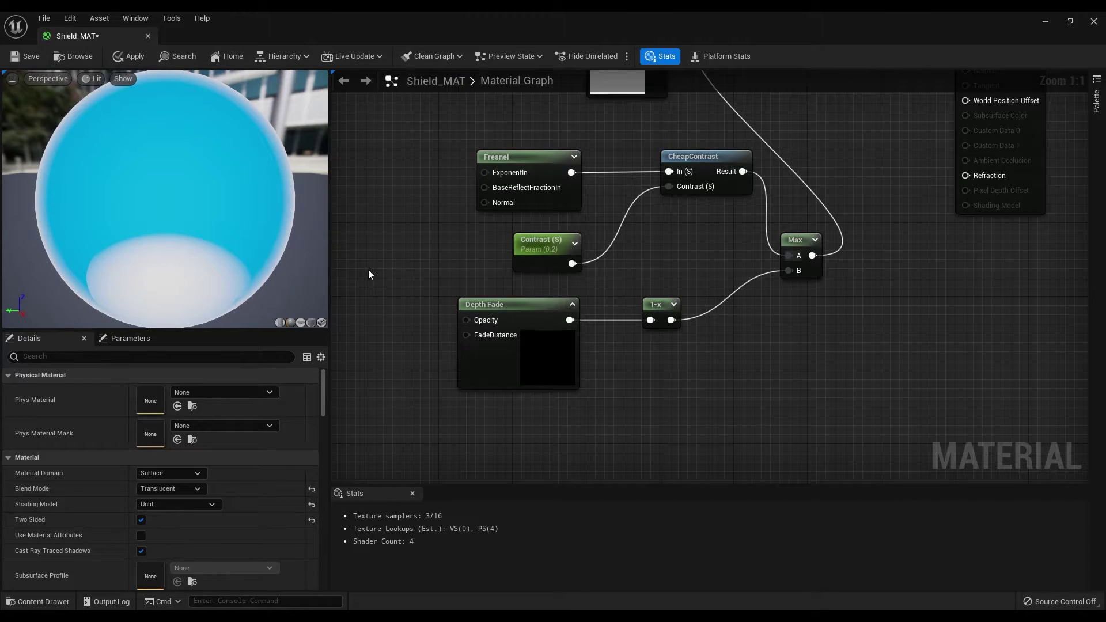
# Step: Set the Depth Fade node's Fade Distance to 20 and check the smaller glow on the preview sphere
pyautogui.click(504, 300)
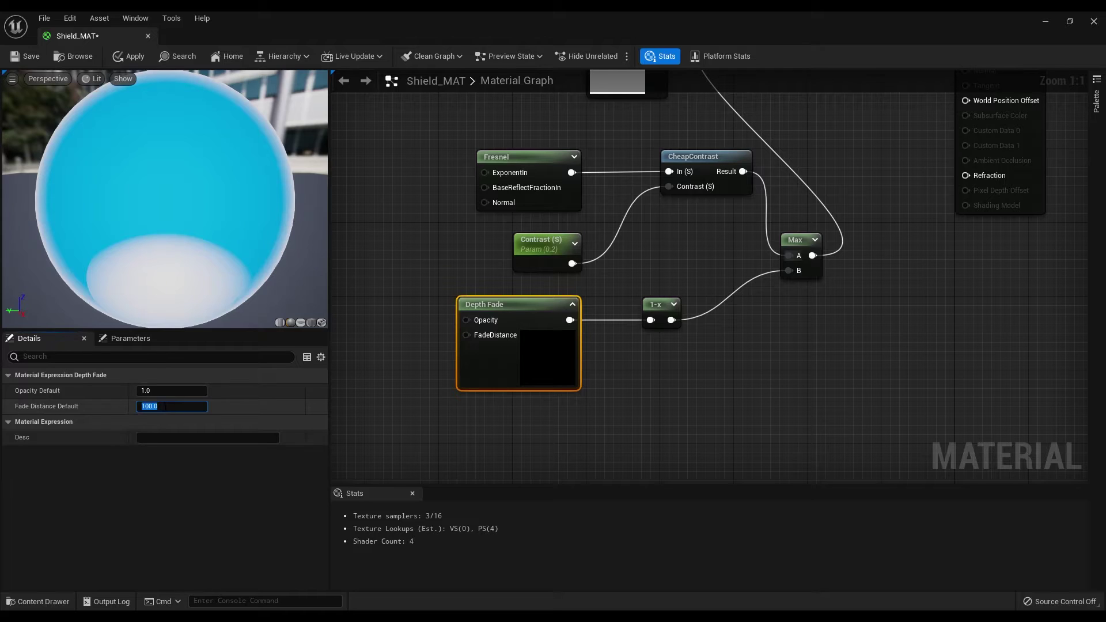
pyautogui.write('20')
pyautogui.press('Return')
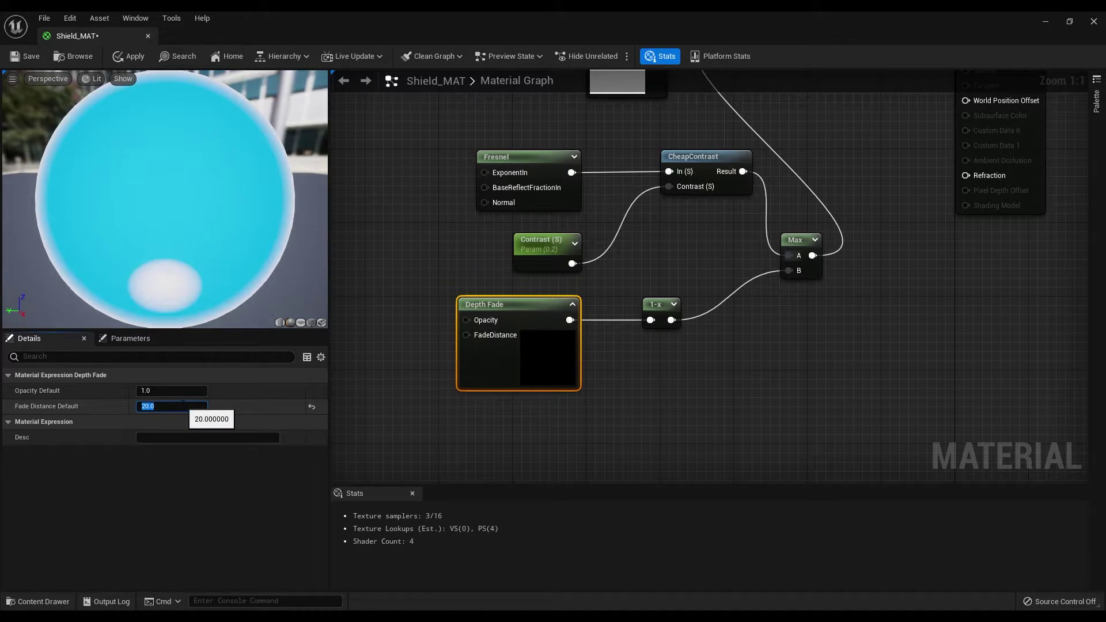
pyautogui.moveTo(221, 261)
pyautogui.mouseDown()
pyautogui.moveTo(253, 244)
pyautogui.moveTo(214, 259)
pyautogui.moveTo(229, 254)
pyautogui.mouseUp()
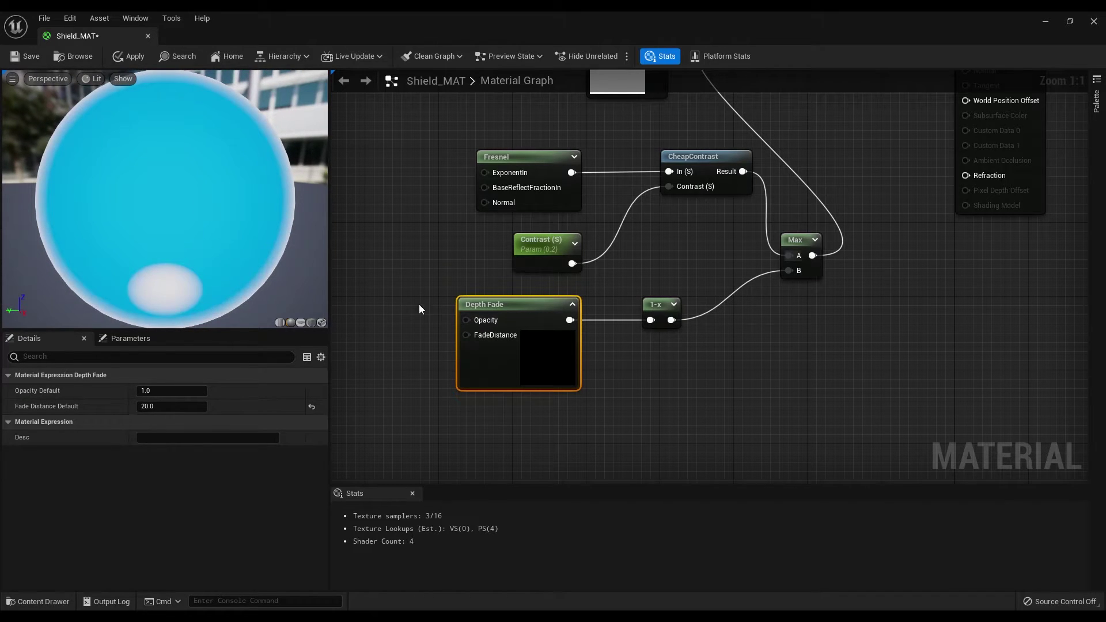
pyautogui.moveTo(821, 370); pyautogui.dragTo(803, 352, button='right')
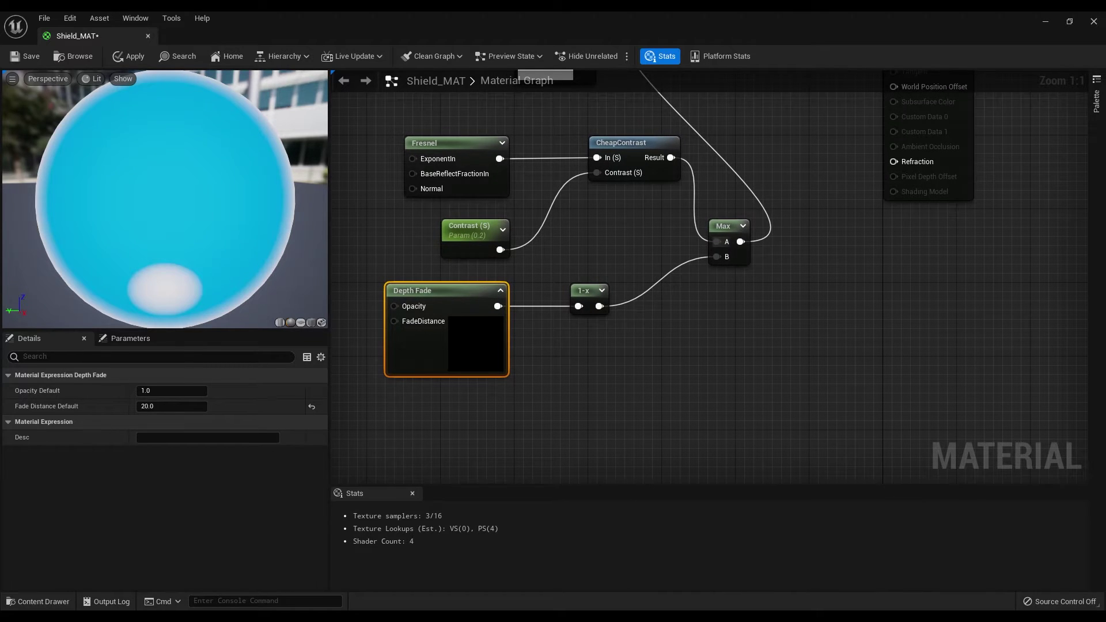
# Step: Add a TextureCoordinate node below the Depth Fade nodes
pyautogui.moveTo(684, 351); pyautogui.dragTo(710, 286, button='right')
pyautogui.rightClick(607, 379)
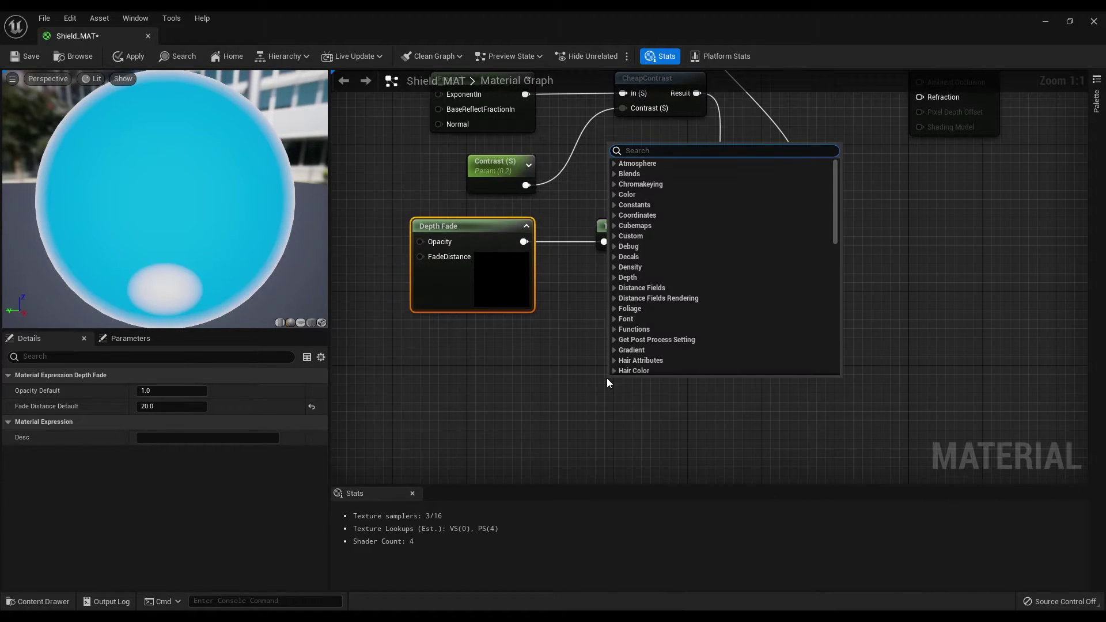
pyautogui.write('texture ')
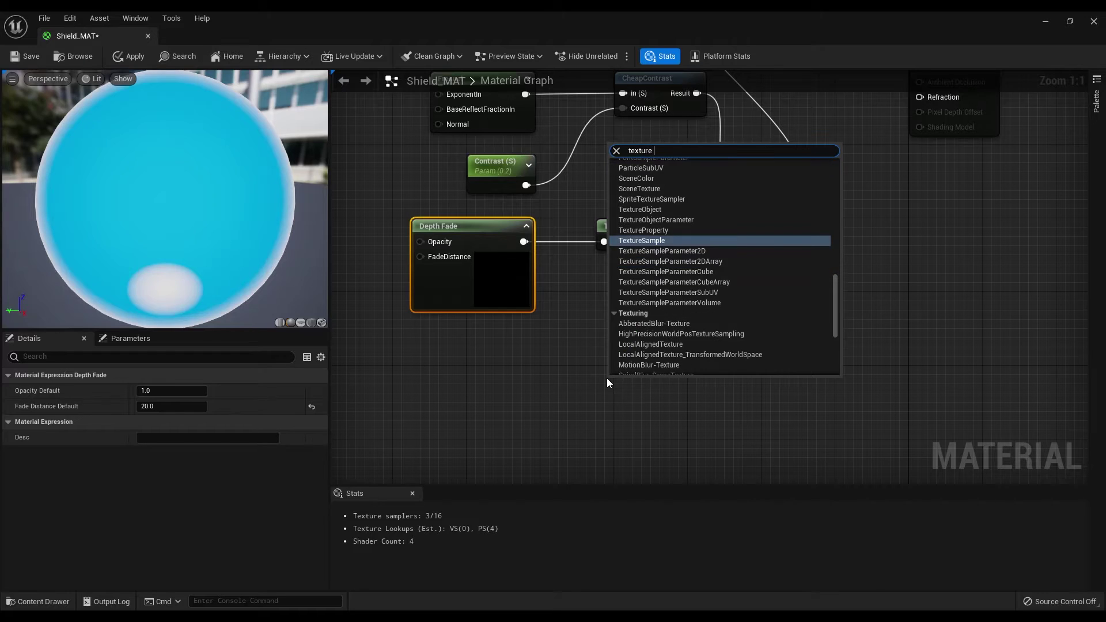
pyautogui.write('coord')
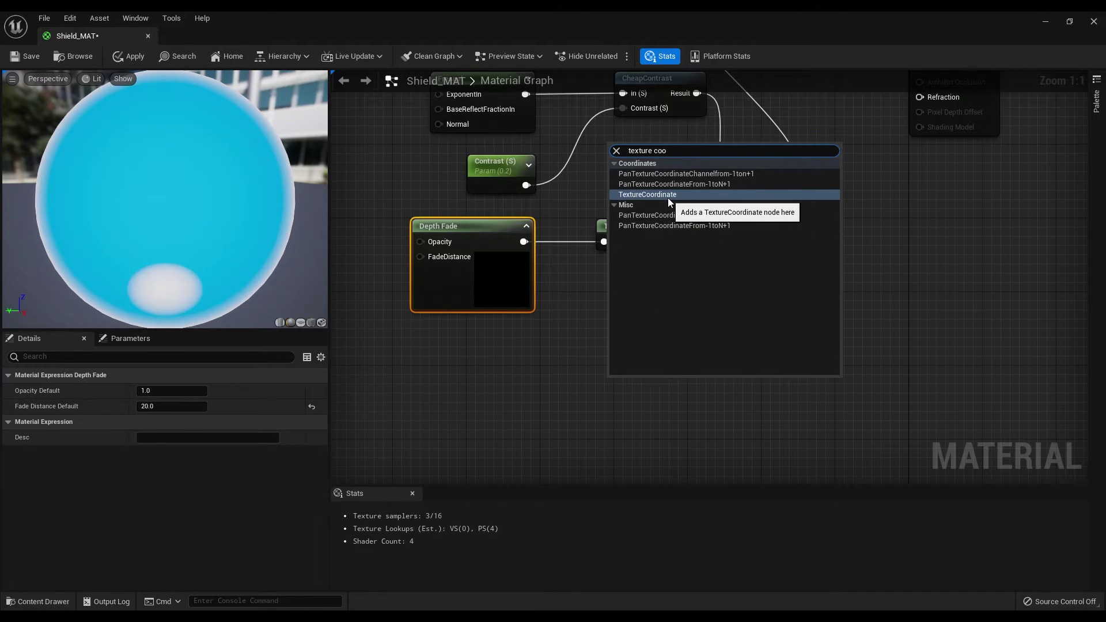
pyautogui.click(668, 198)
pyautogui.moveTo(631, 386); pyautogui.dragTo(426, 379)
pyautogui.moveTo(567, 385); pyautogui.dragTo(553, 331, button='right')
pyautogui.click(501, 324)
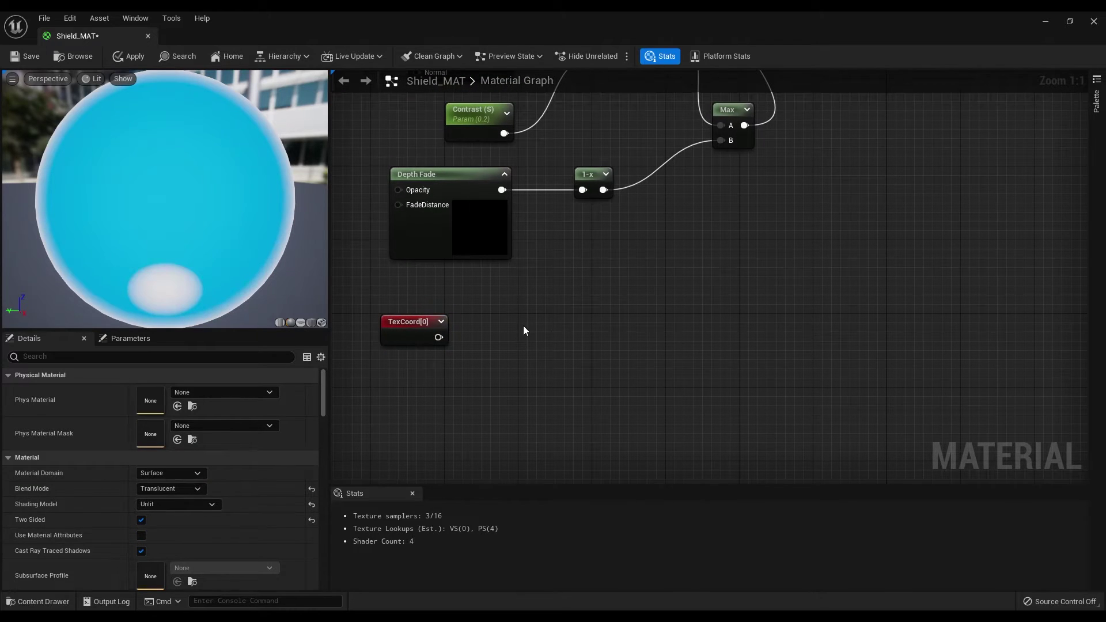
# Step: Add a Texture Sample fed by TexCoord and assign it the T_Tech_Hex_Tile_M texture
pyautogui.moveTo(438, 337); pyautogui.dragTo(527, 334)
pyautogui.write('t')
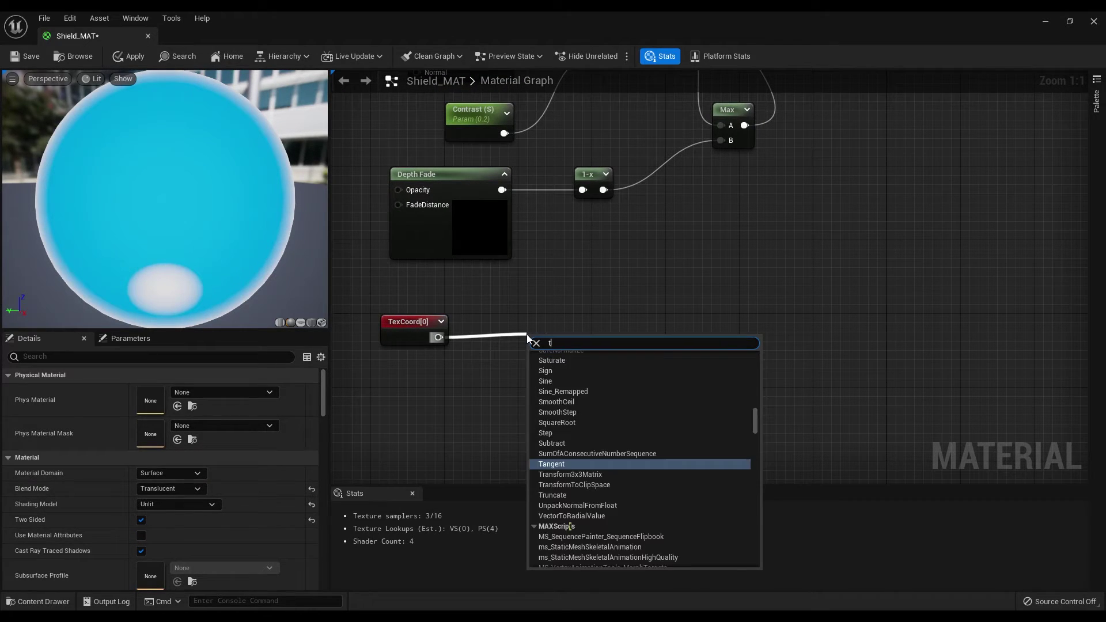
pyautogui.write('exture sam')
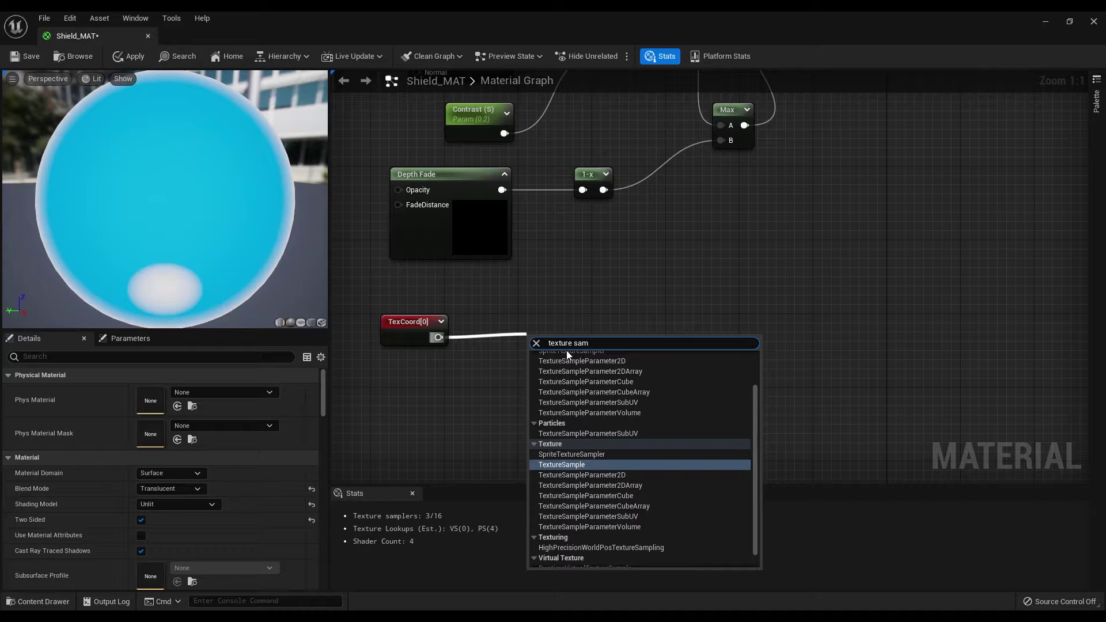
pyautogui.click(599, 463)
pyautogui.moveTo(594, 343)
pyautogui.mouseDown()
pyautogui.moveTo(603, 331)
pyautogui.moveTo(591, 319)
pyautogui.moveTo(584, 329)
pyautogui.mouseUp()
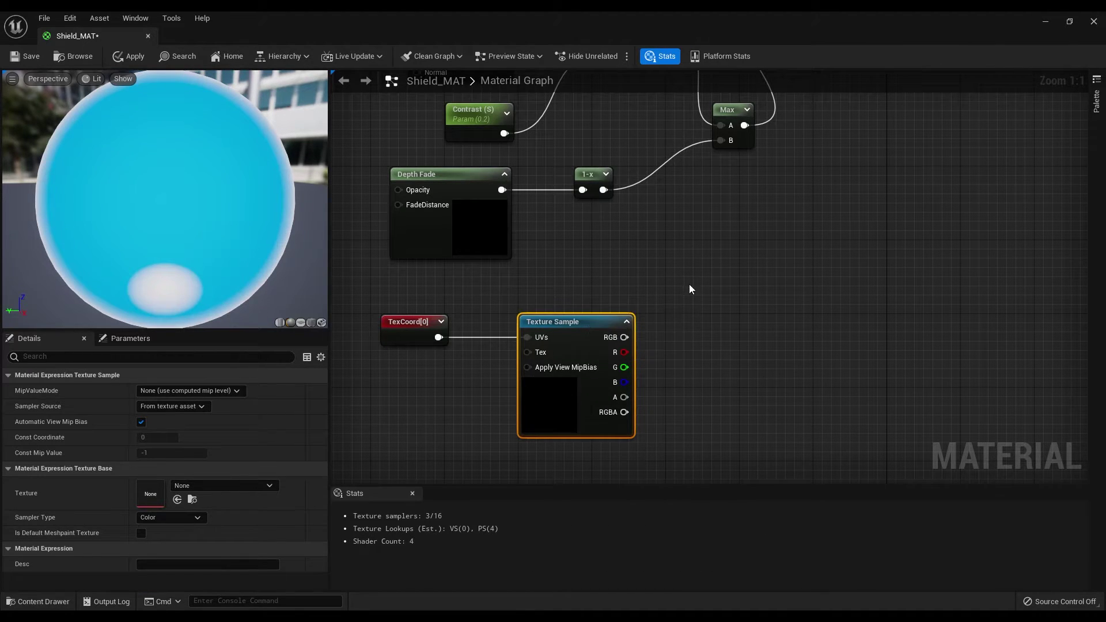
pyautogui.click(189, 488)
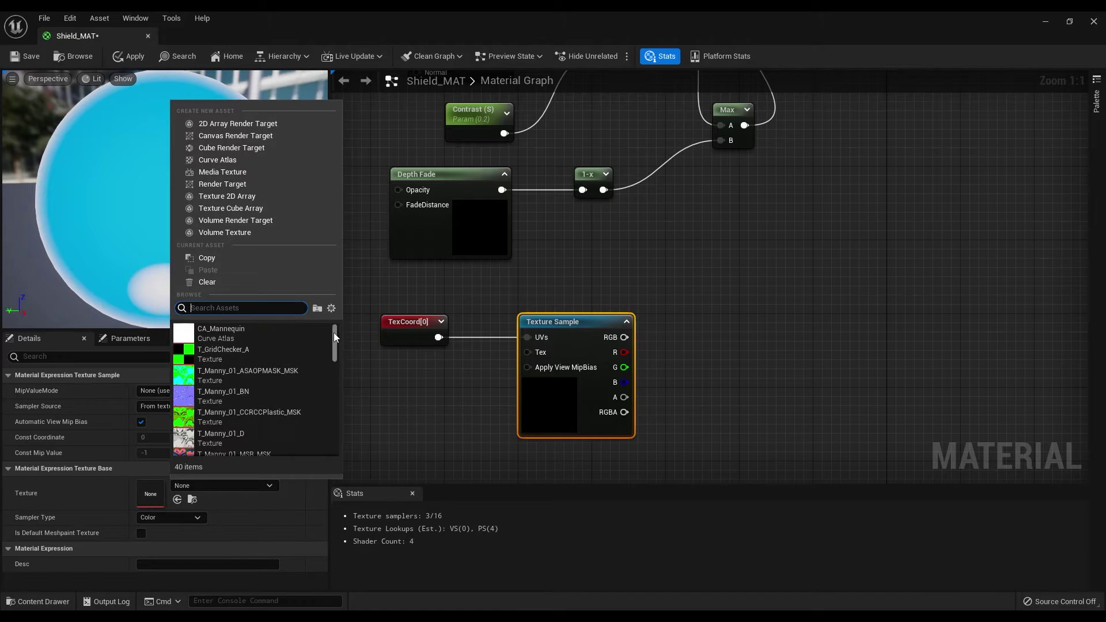
pyautogui.moveTo(334, 333); pyautogui.dragTo(338, 432)
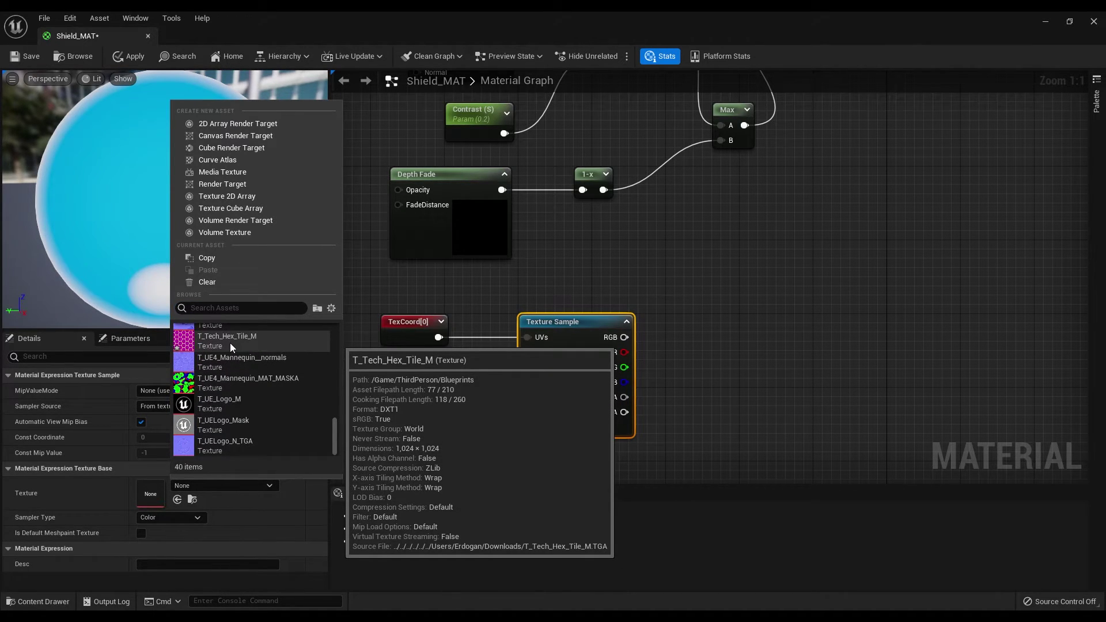
pyautogui.click(258, 343)
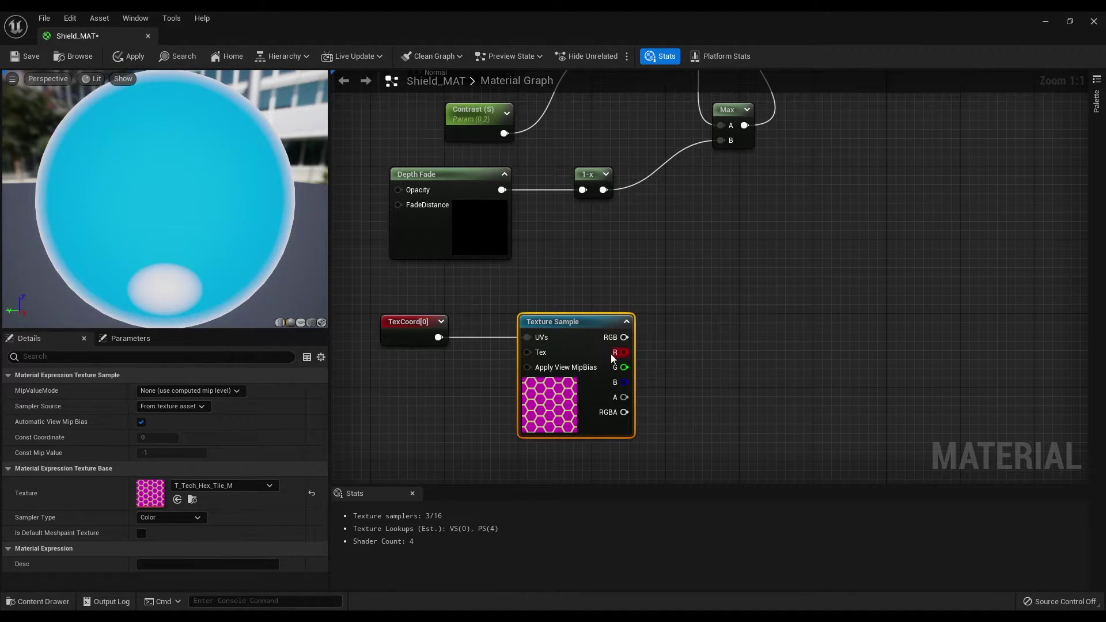
pyautogui.moveTo(695, 362); pyautogui.dragTo(750, 355, button='right')
# Step: Preview the Texture Sample node and set TexCoord tiling to U 12 and V 8
pyautogui.rightClick(624, 333)
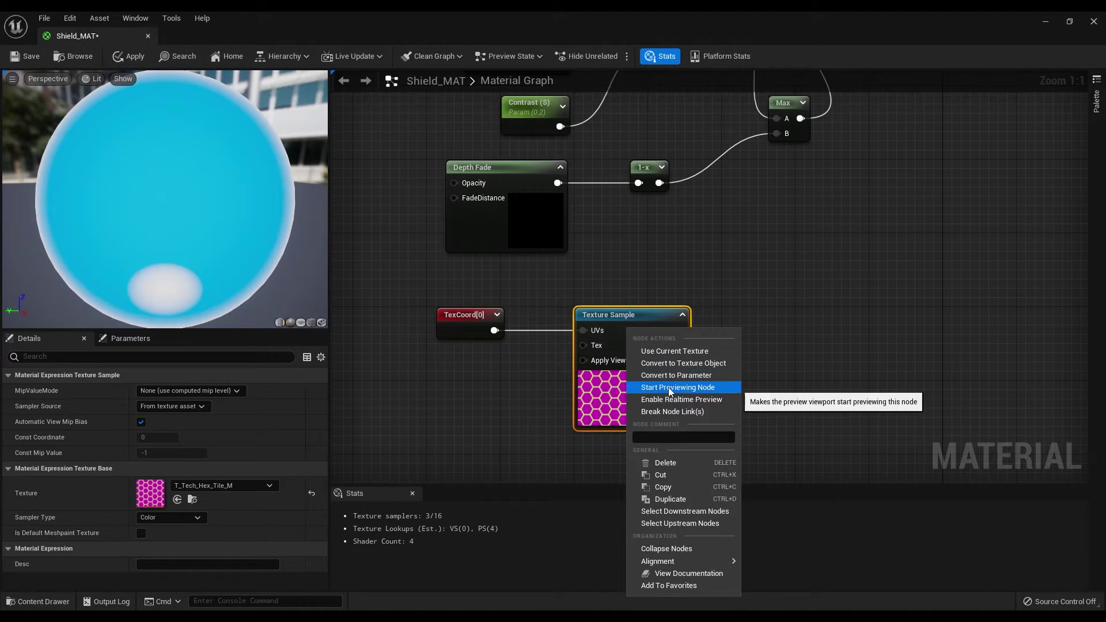
pyautogui.click(689, 387)
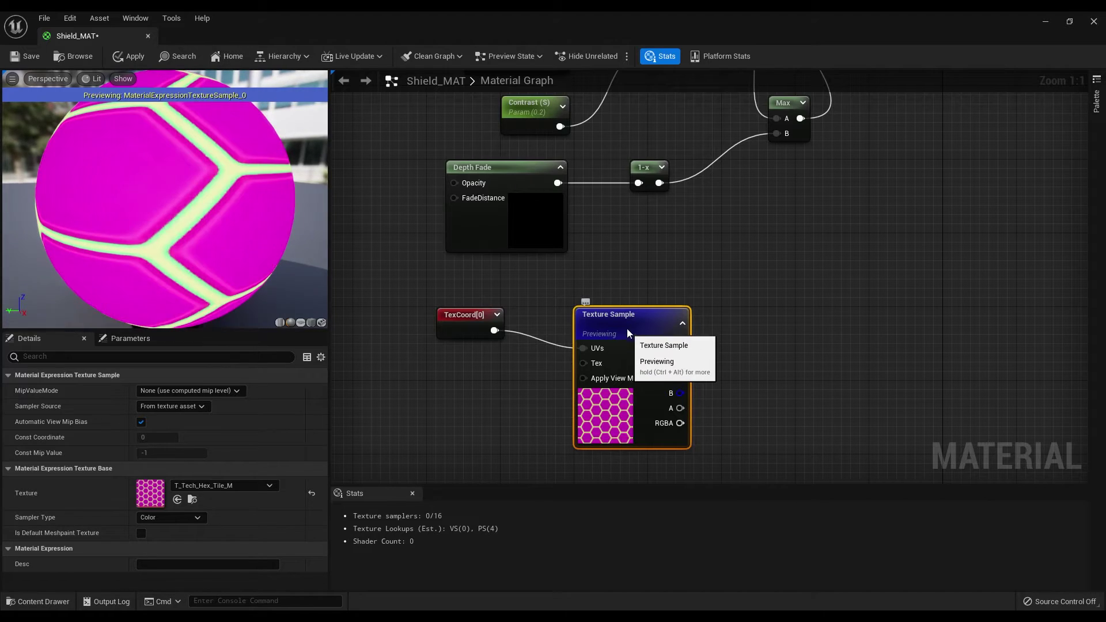
pyautogui.click(487, 317)
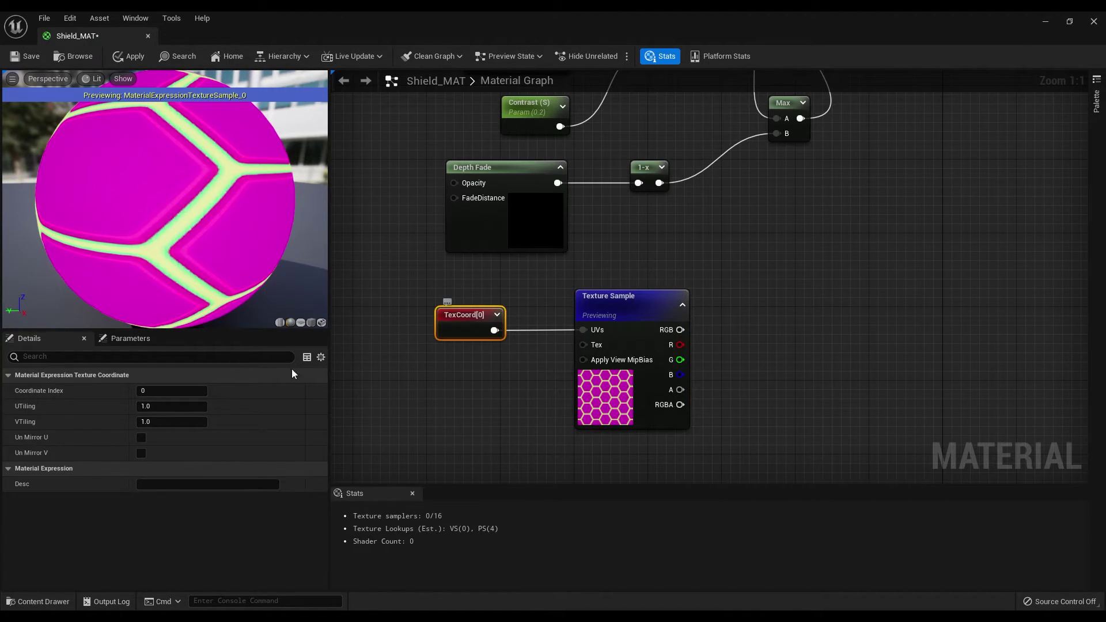
pyautogui.click(164, 407)
pyautogui.write('12')
pyautogui.press('Return')
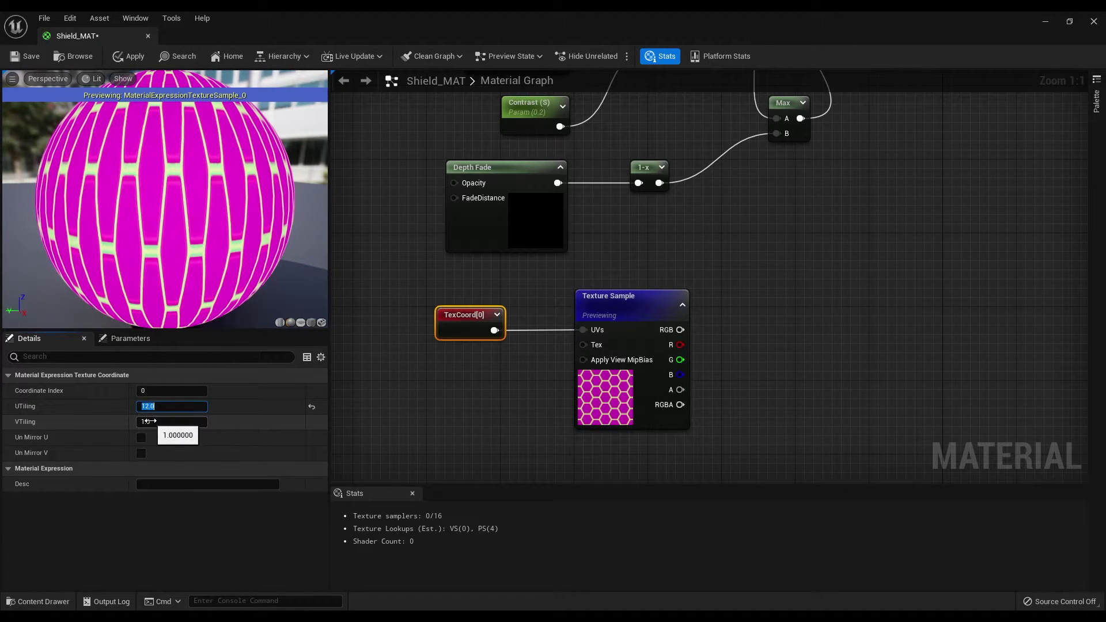
pyautogui.write('8')
pyautogui.press('Return')
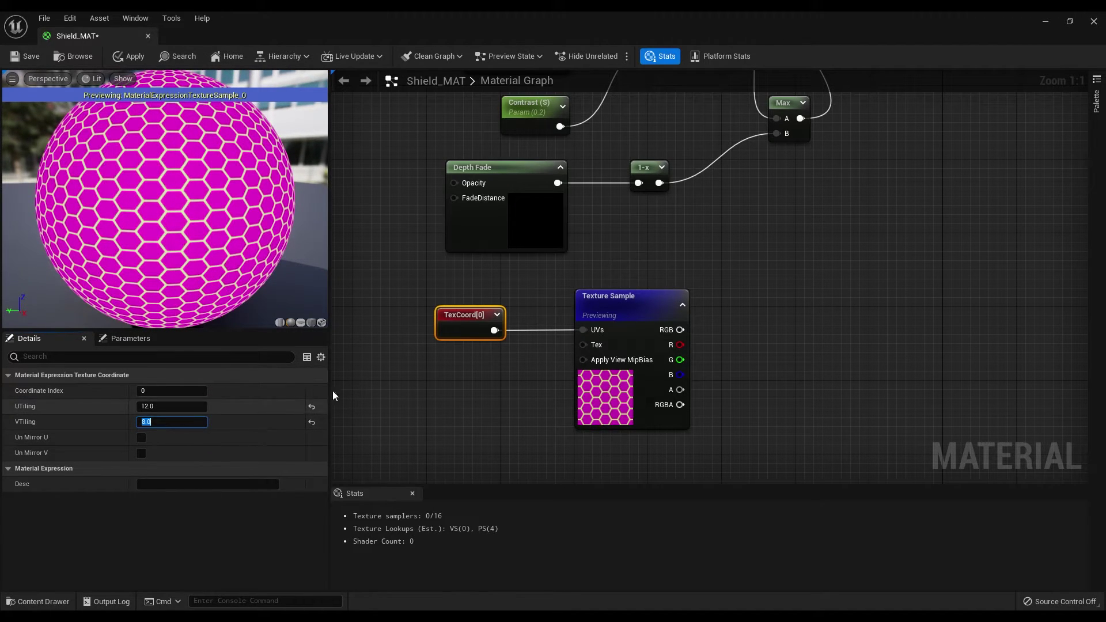
pyautogui.rightClick(621, 304)
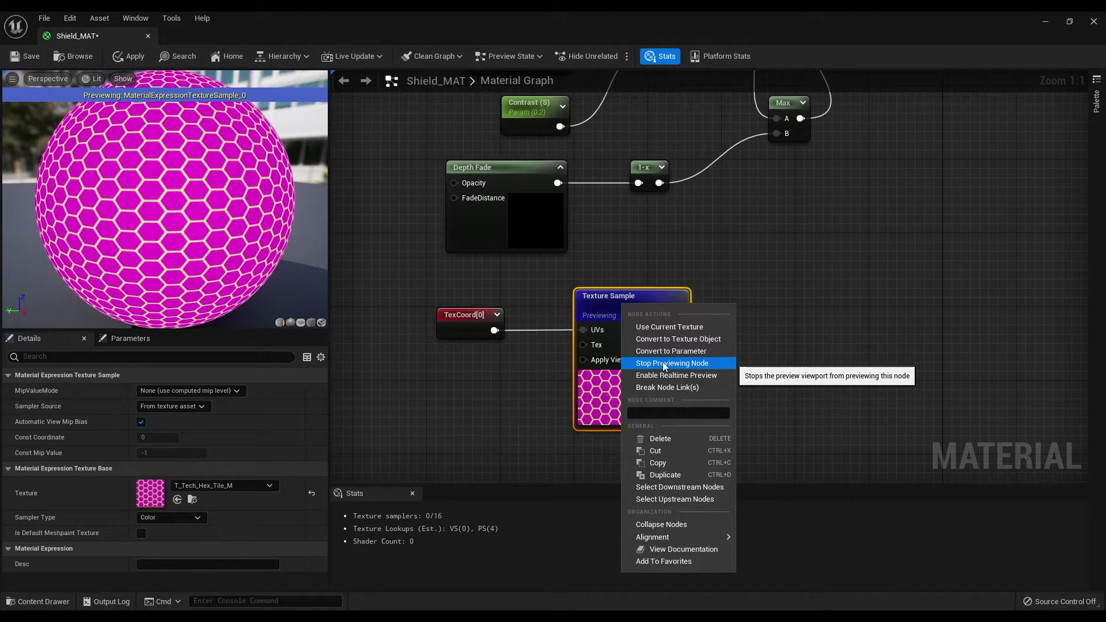
# Step: Stop the Texture Sample preview and add a Multiply node fed by the texture's RGB on A
pyautogui.click(691, 364)
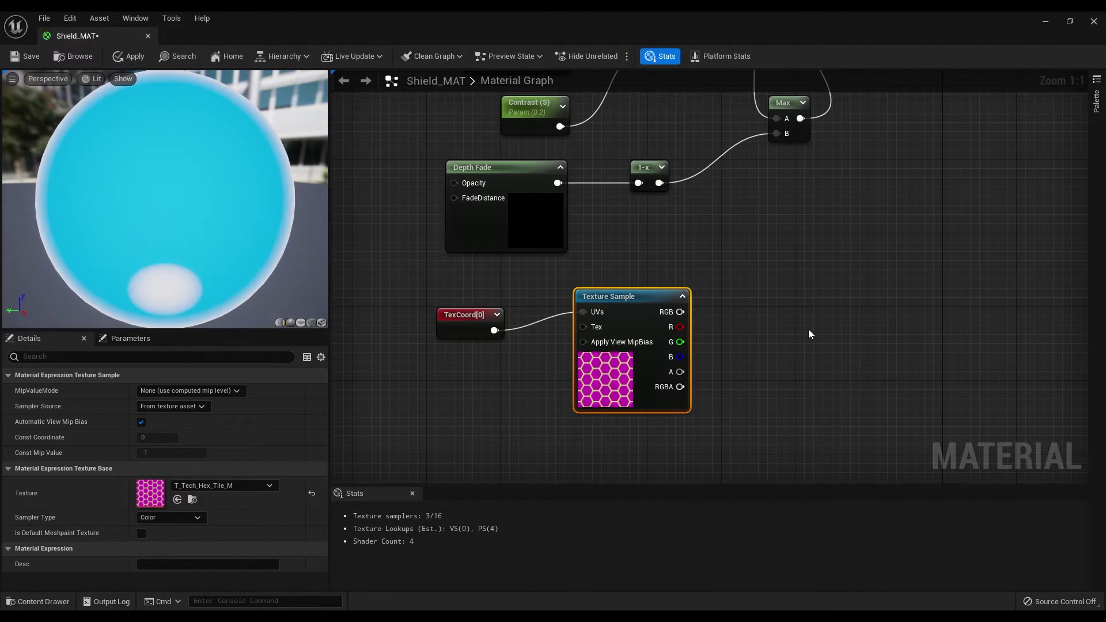
pyautogui.moveTo(783, 321); pyautogui.dragTo(717, 225, button='right')
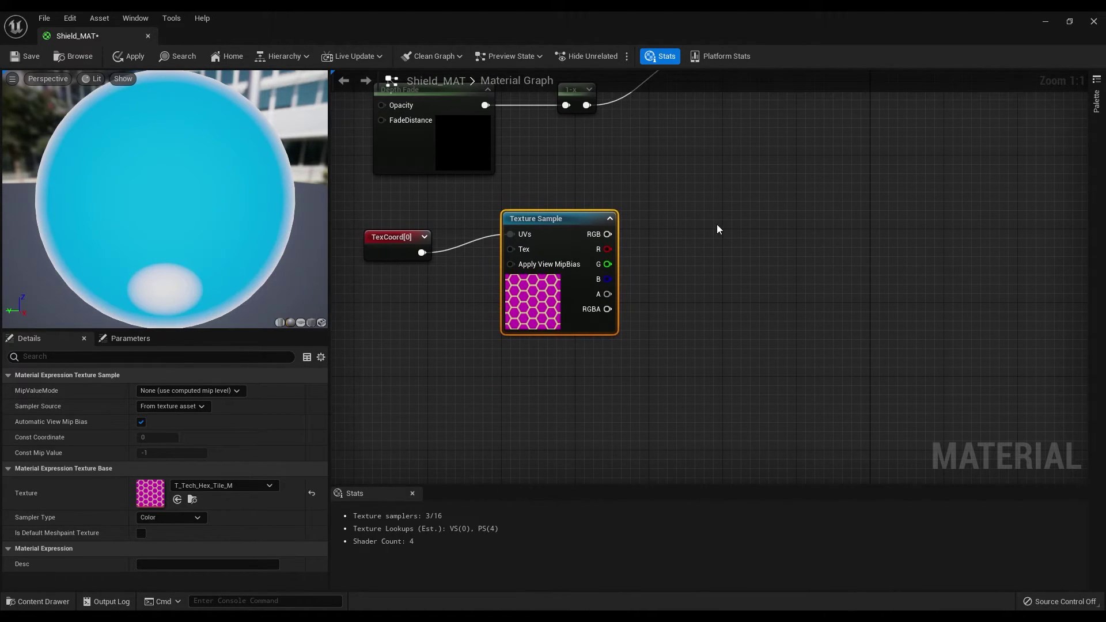
pyautogui.rightClick(702, 223)
pyautogui.write('multip')
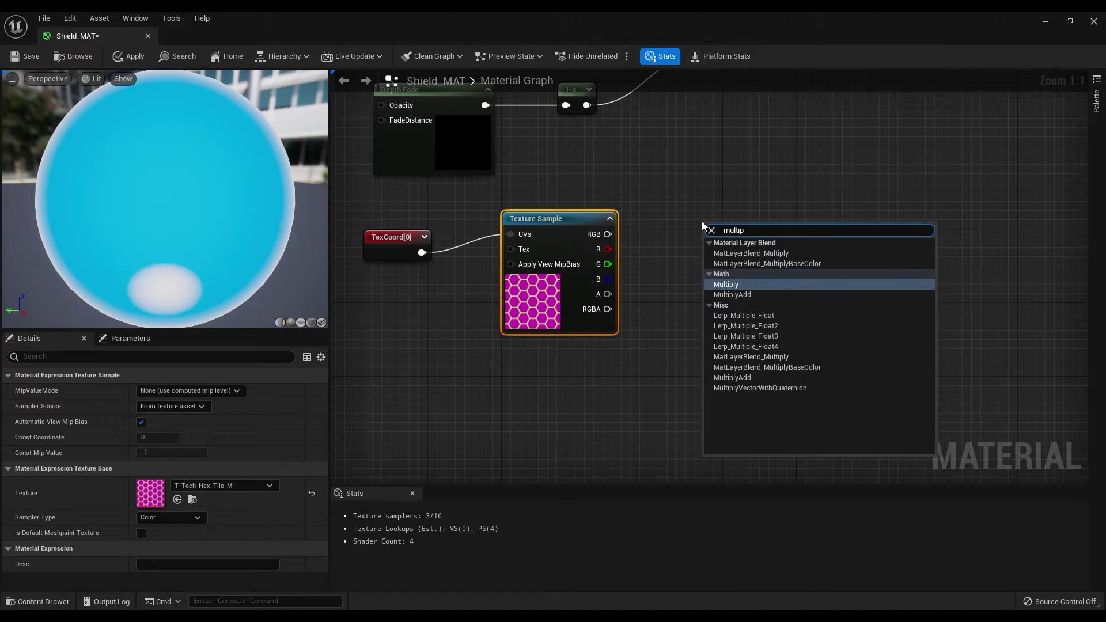
pyautogui.click(751, 284)
pyautogui.moveTo(718, 231); pyautogui.dragTo(695, 249, button='right')
pyautogui.click(645, 253)
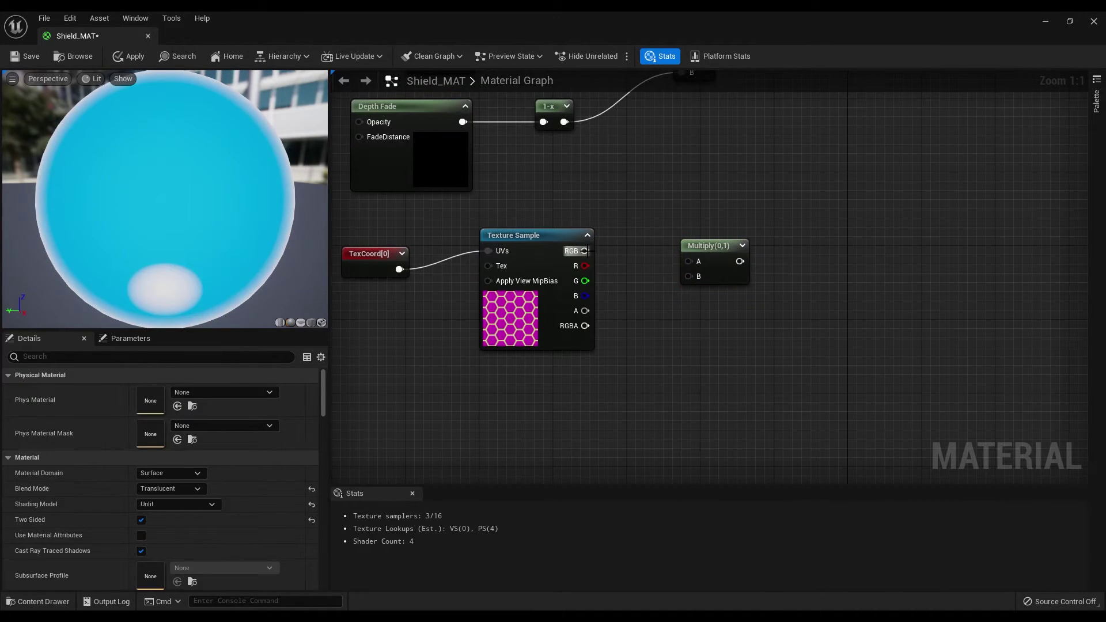
pyautogui.moveTo(586, 251); pyautogui.dragTo(610, 254)
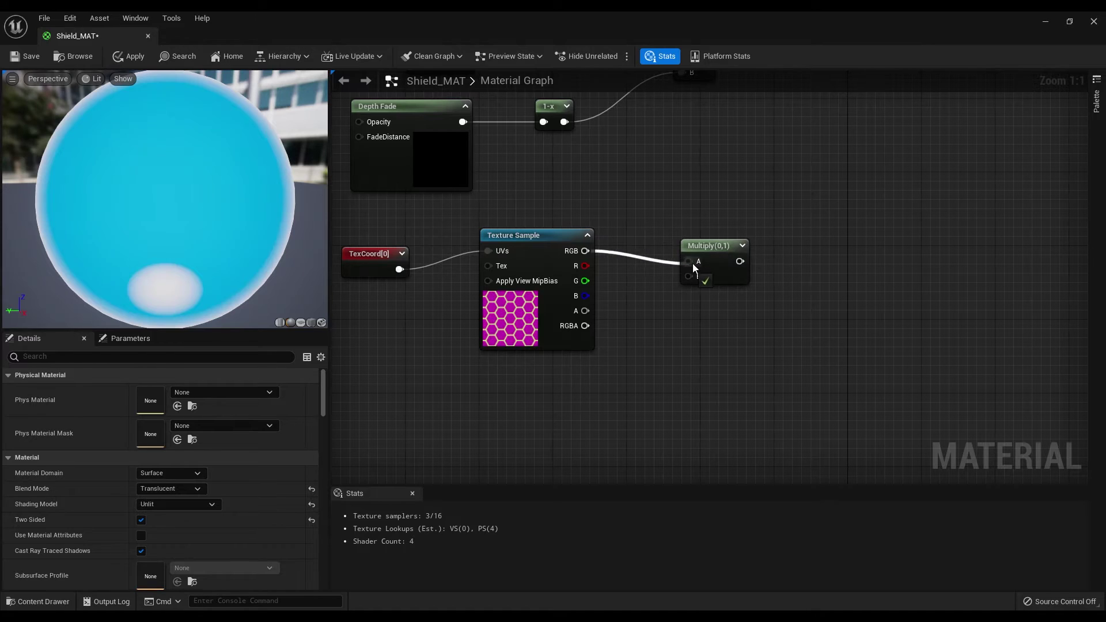
pyautogui.moveTo(693, 265); pyautogui.dragTo(693, 264)
pyautogui.moveTo(712, 257); pyautogui.dragTo(733, 266)
pyautogui.moveTo(698, 363); pyautogui.dragTo(736, 262, button='right')
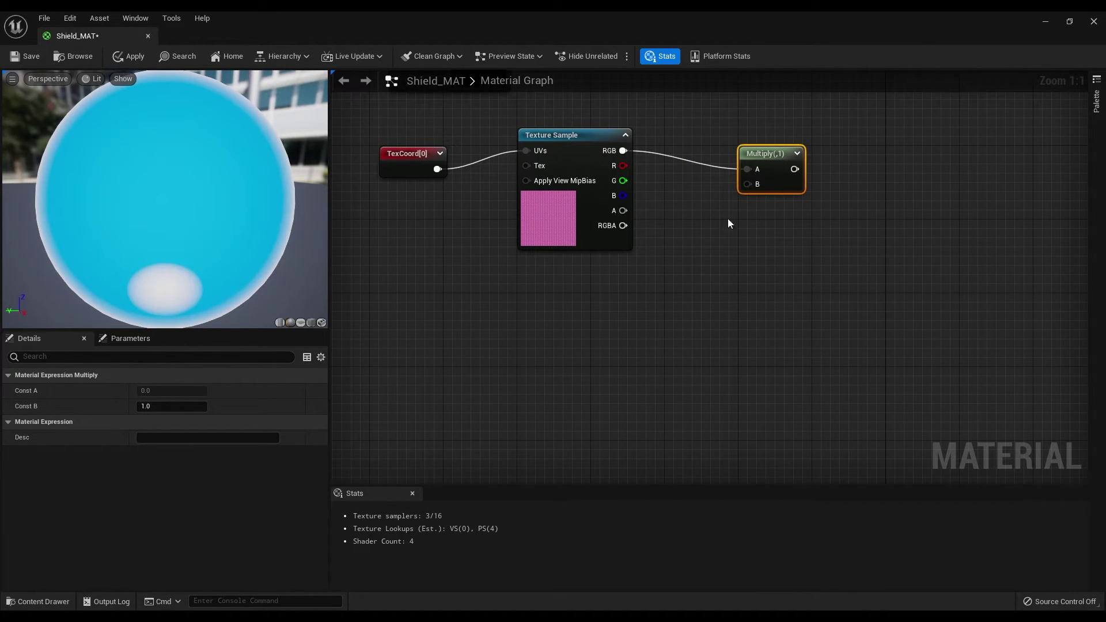
# Step: Feed a new GeneratedBand node into Multiply's B and preview it on the sphere
pyautogui.moveTo(747, 184); pyautogui.dragTo(600, 347)
pyautogui.write('gener')
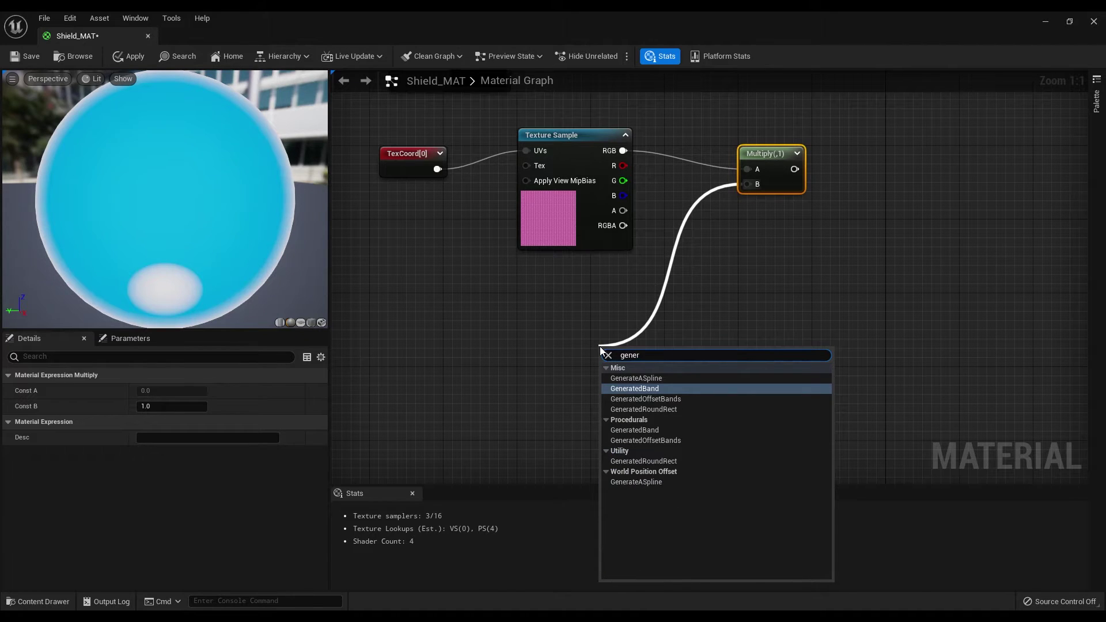
pyautogui.click(663, 388)
pyautogui.moveTo(660, 353); pyautogui.dragTo(569, 309)
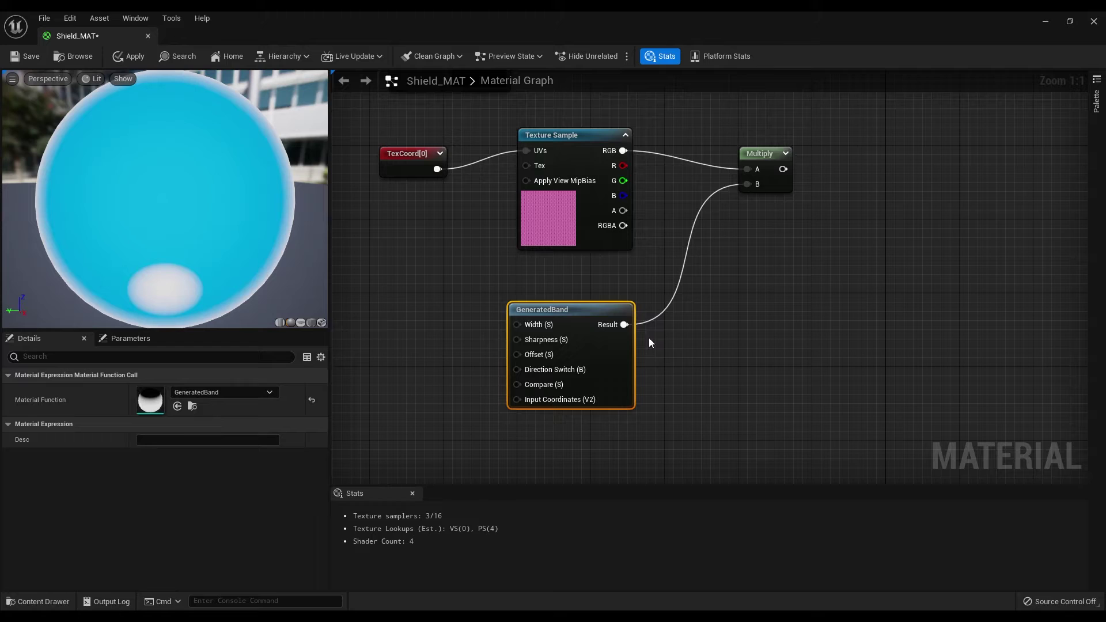
pyautogui.moveTo(535, 302); pyautogui.dragTo(610, 308, button='right')
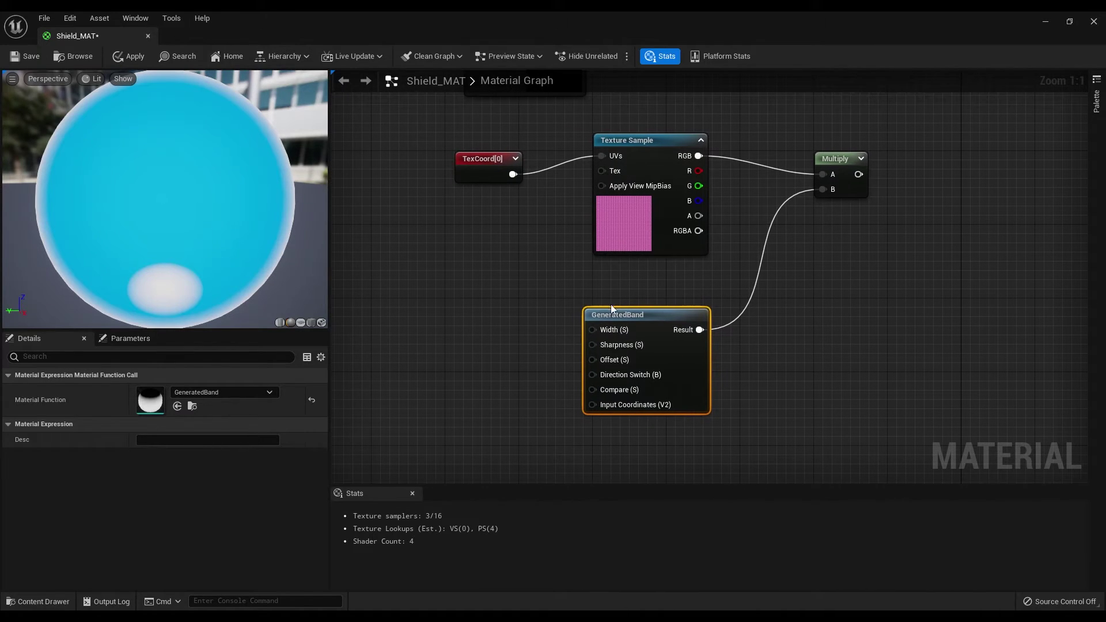
pyautogui.rightClick(659, 318)
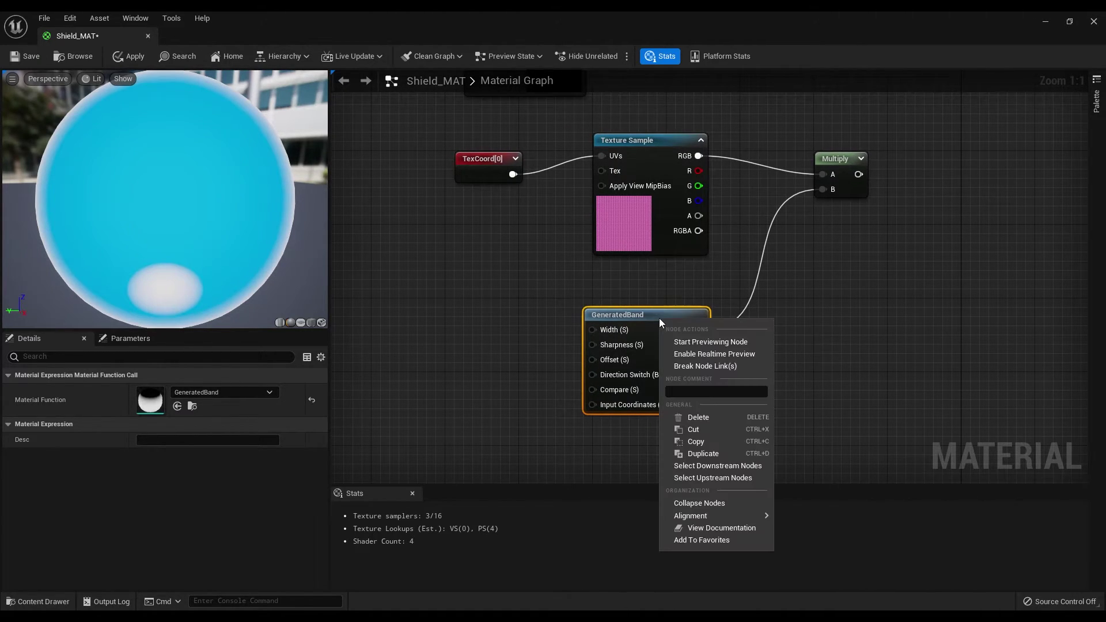
pyautogui.click(701, 343)
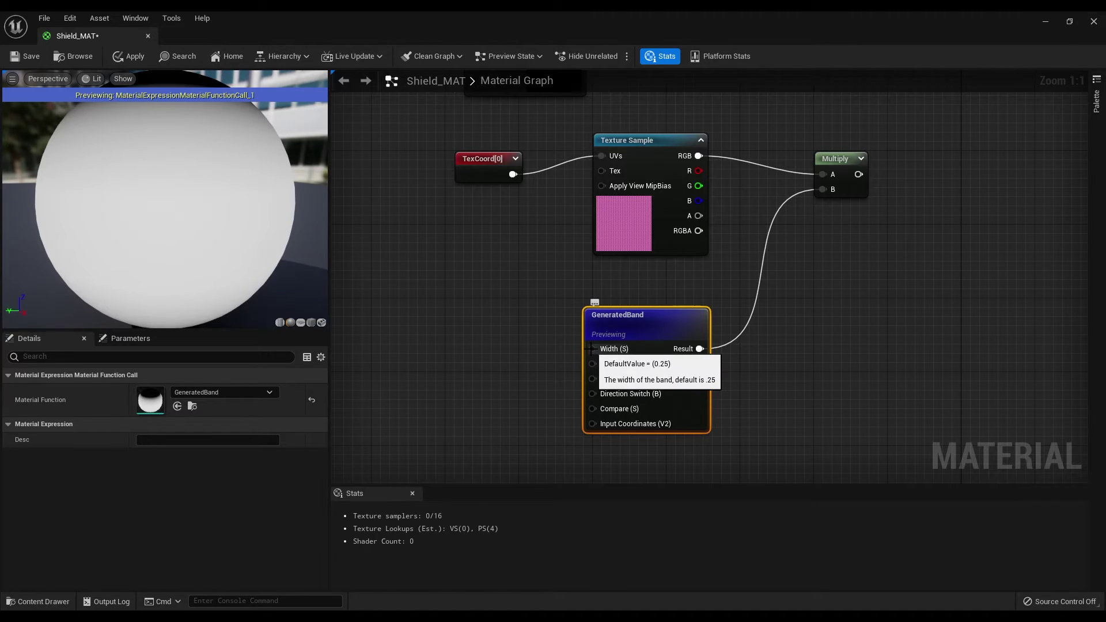
# Step: Promote GeneratedBand's Width pin to a Width (S) parameter with default value 0.2
pyautogui.rightClick(612, 350)
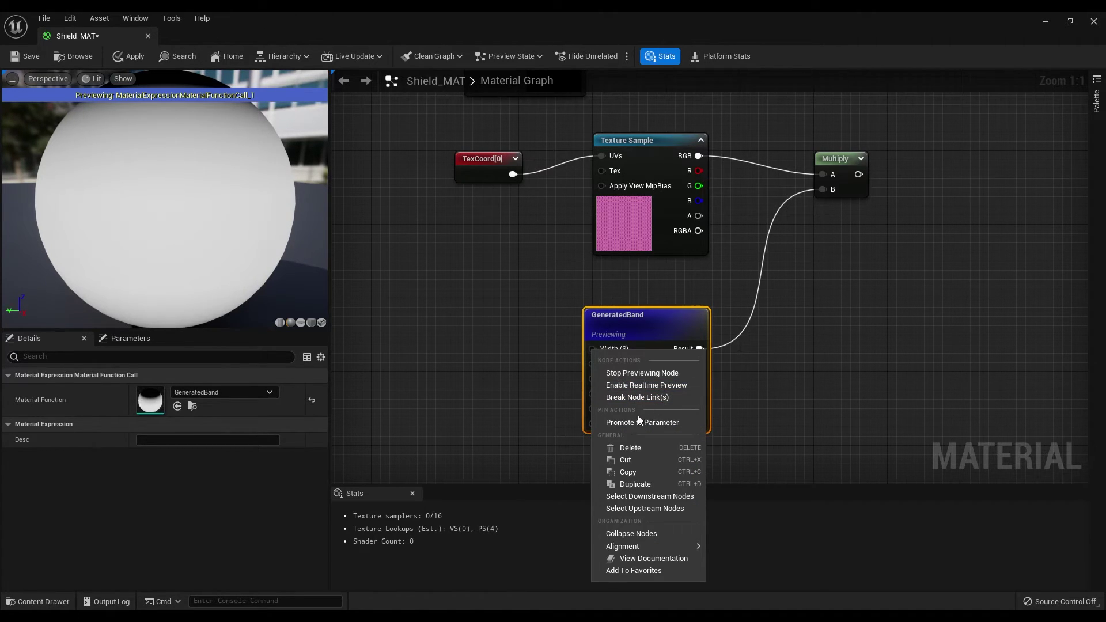
pyautogui.click(689, 423)
pyautogui.moveTo(468, 326); pyautogui.dragTo(481, 321)
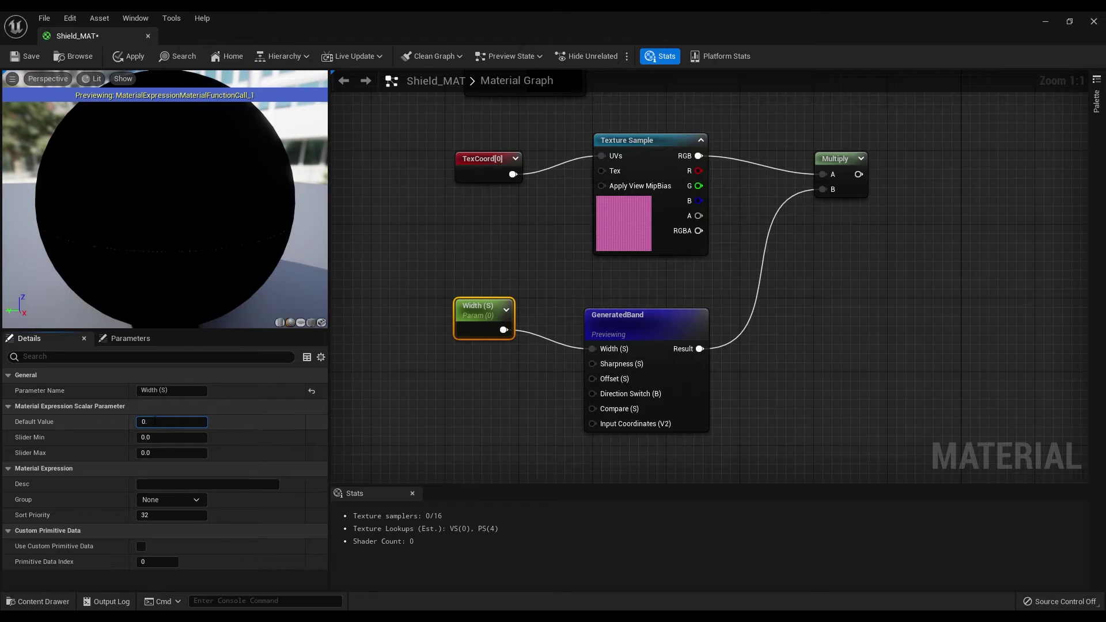
pyautogui.press('Return')
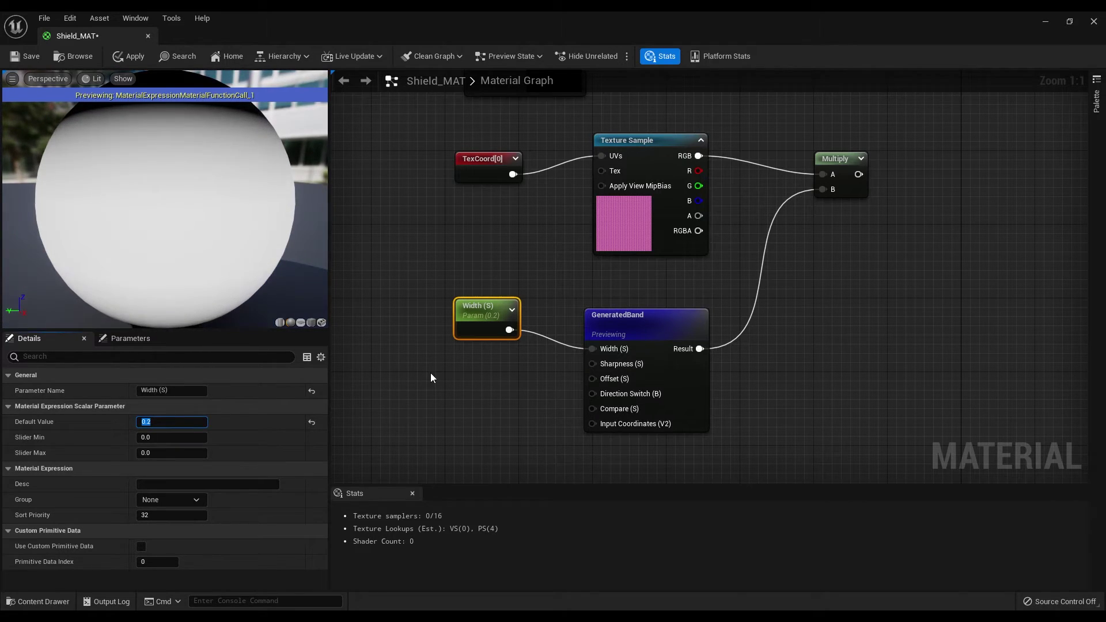
pyautogui.moveTo(539, 404); pyautogui.dragTo(561, 381, button='right')
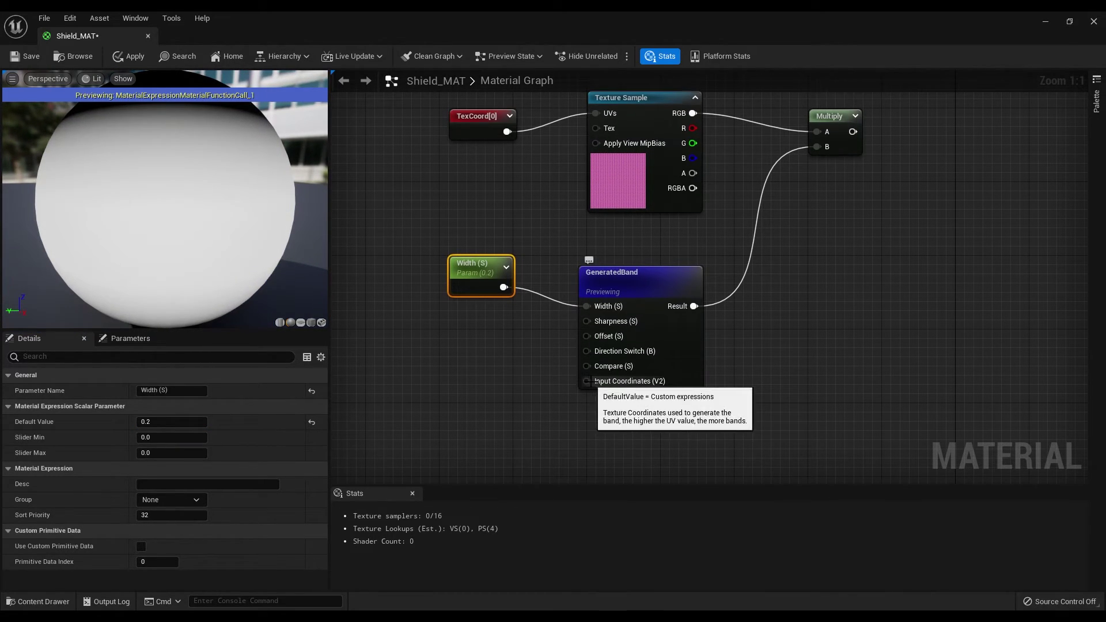
# Step: Drive GeneratedBand's Input Coordinates with a Panner node set to Speed Y -0.5
pyautogui.moveTo(579, 384); pyautogui.dragTo(572, 393)
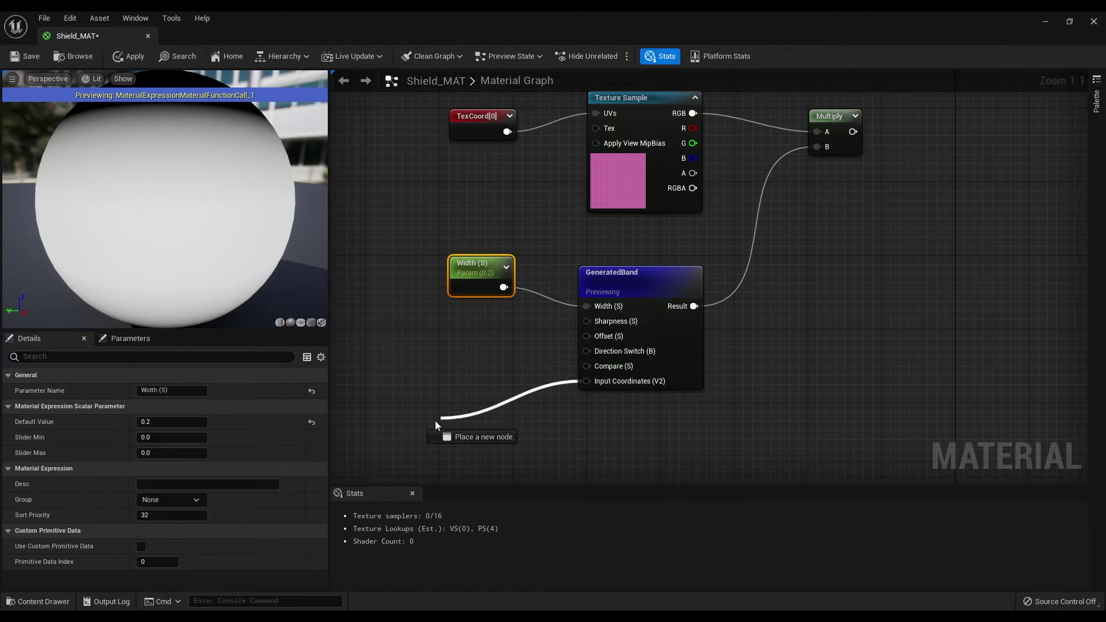
pyautogui.moveTo(435, 425); pyautogui.dragTo(435, 426)
pyautogui.write('pann')
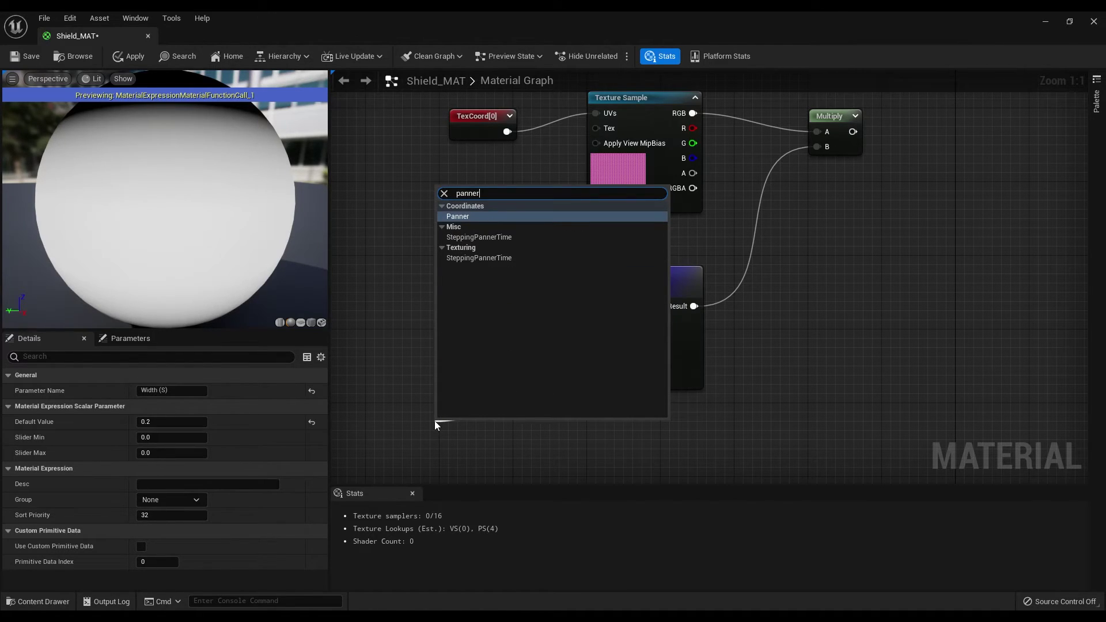
pyautogui.write('er')
pyautogui.click(481, 216)
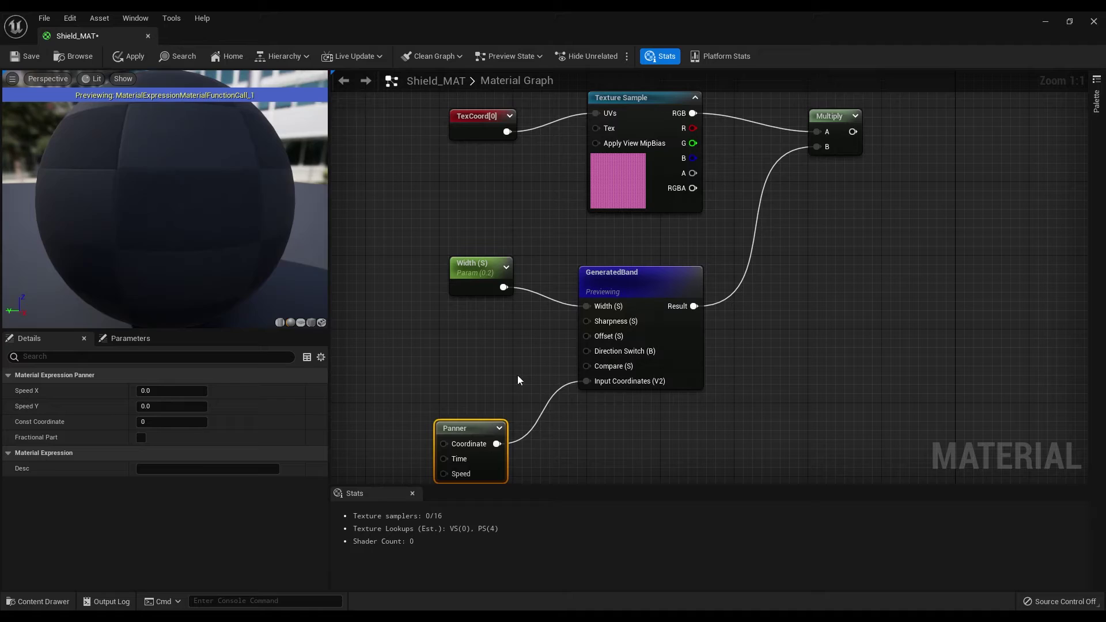
pyautogui.moveTo(487, 410); pyautogui.dragTo(486, 383)
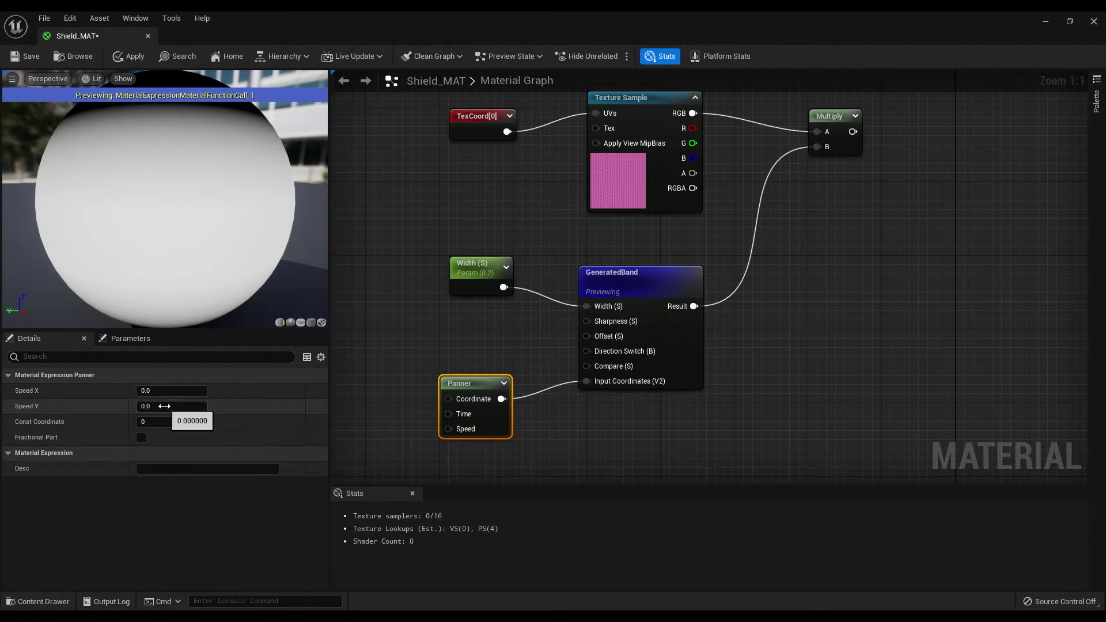
pyautogui.press('Return')
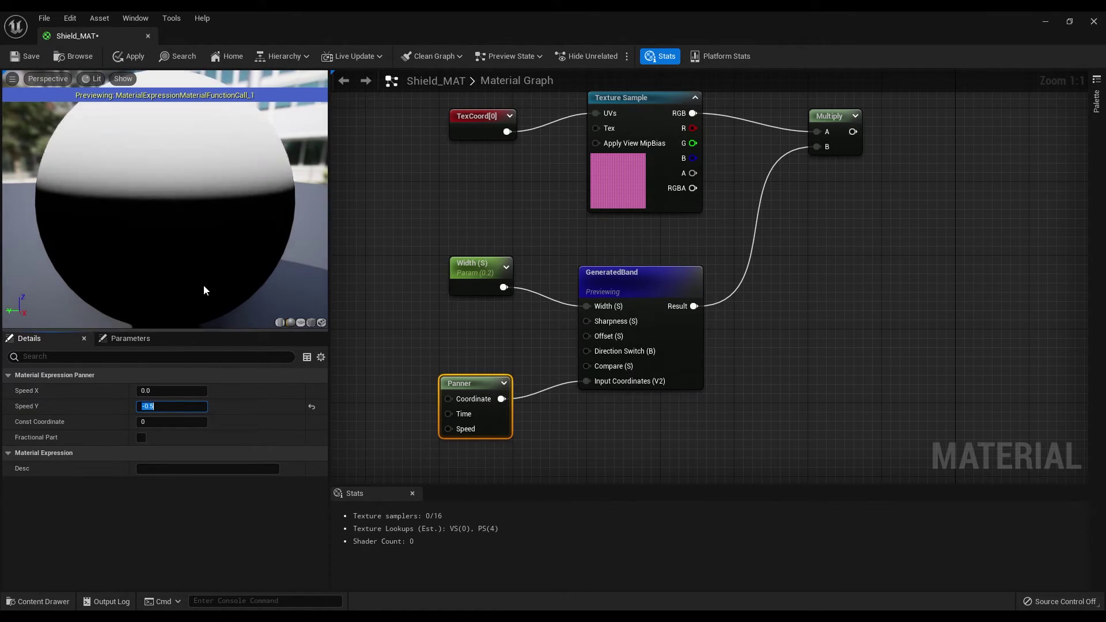
# Step: Stop previewing GeneratedBand so the sphere shows the full blue shield material
pyautogui.moveTo(798, 386); pyautogui.dragTo(760, 430, button='right')
pyautogui.scroll(-1, 761, 426)
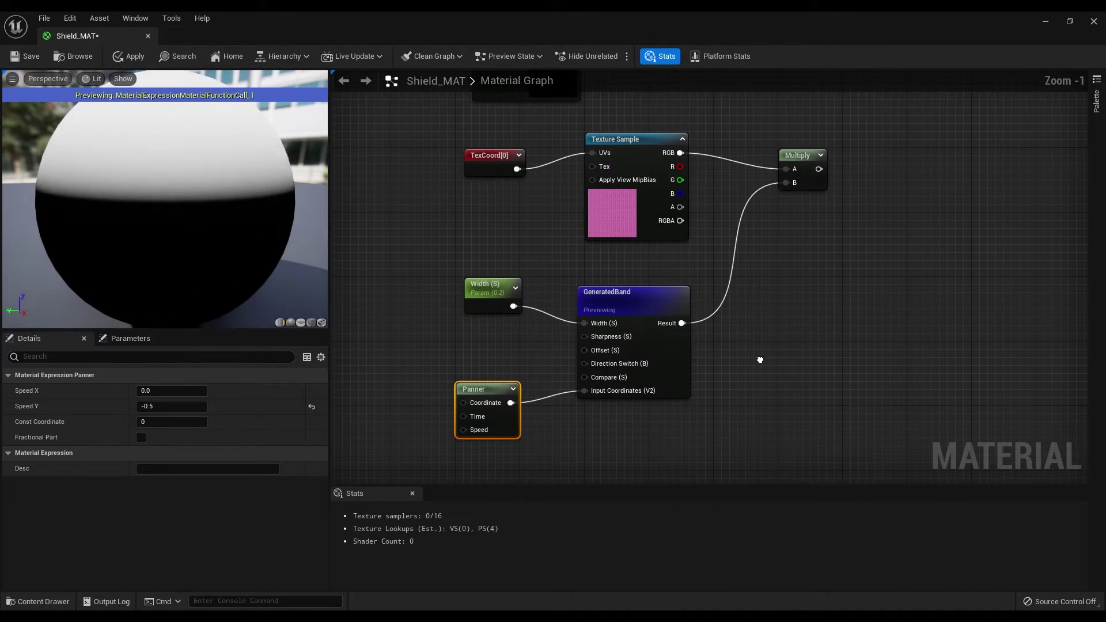
pyautogui.rightClick(627, 306)
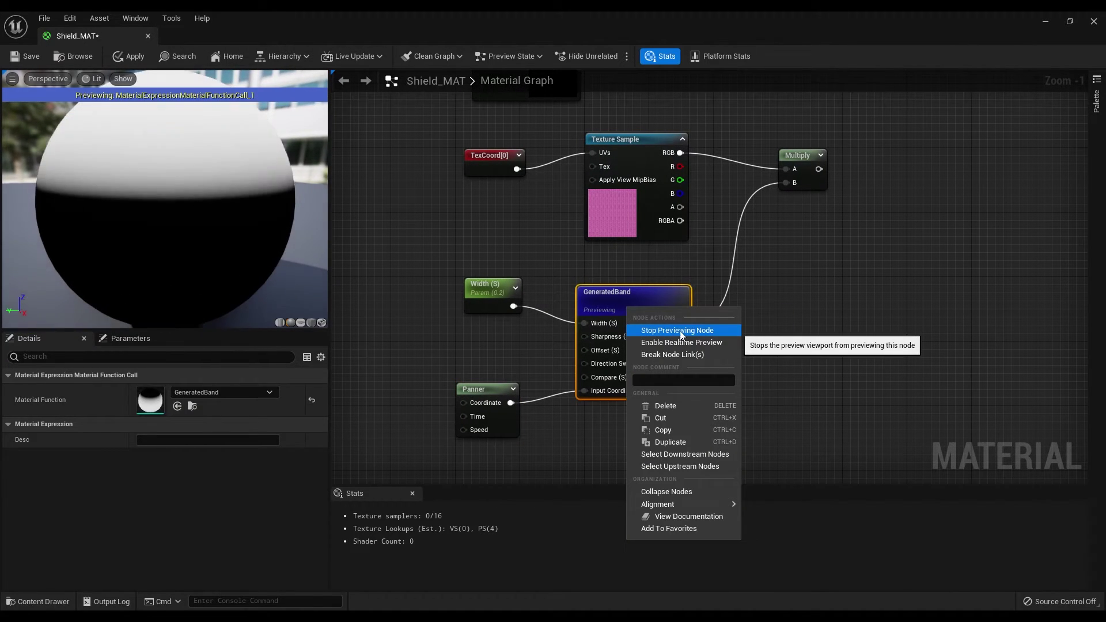
pyautogui.click(697, 330)
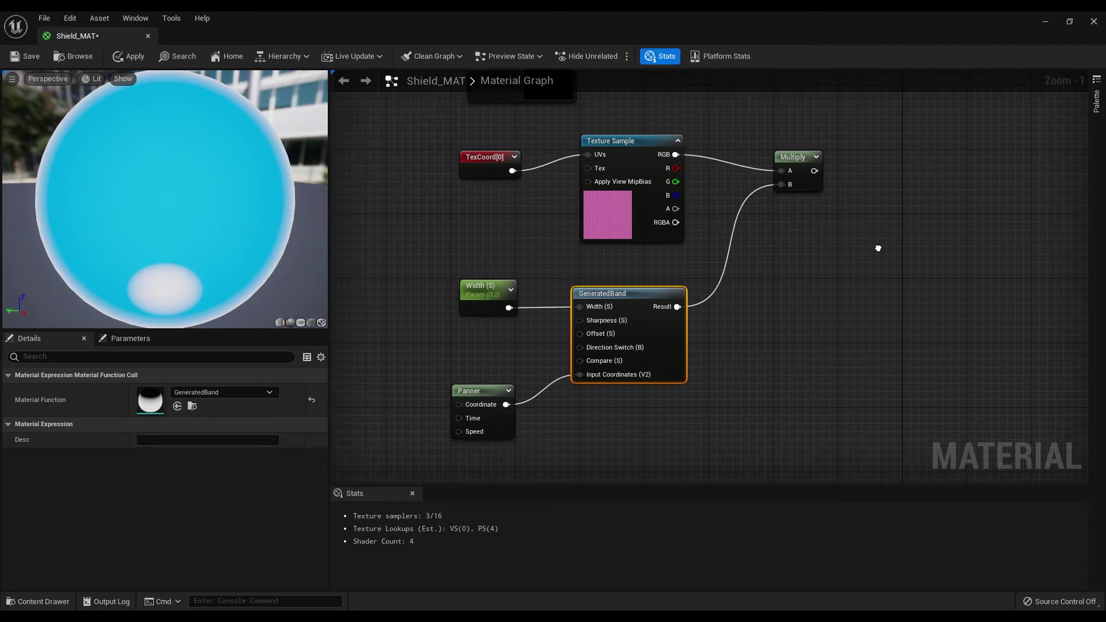
# Step: Add a new Max node combining the existing Max (A) and band Multiply (B), wired into Opacity
pyautogui.scroll(-1, 877, 247)
pyautogui.moveTo(877, 247); pyautogui.dragTo(712, 443, button='right')
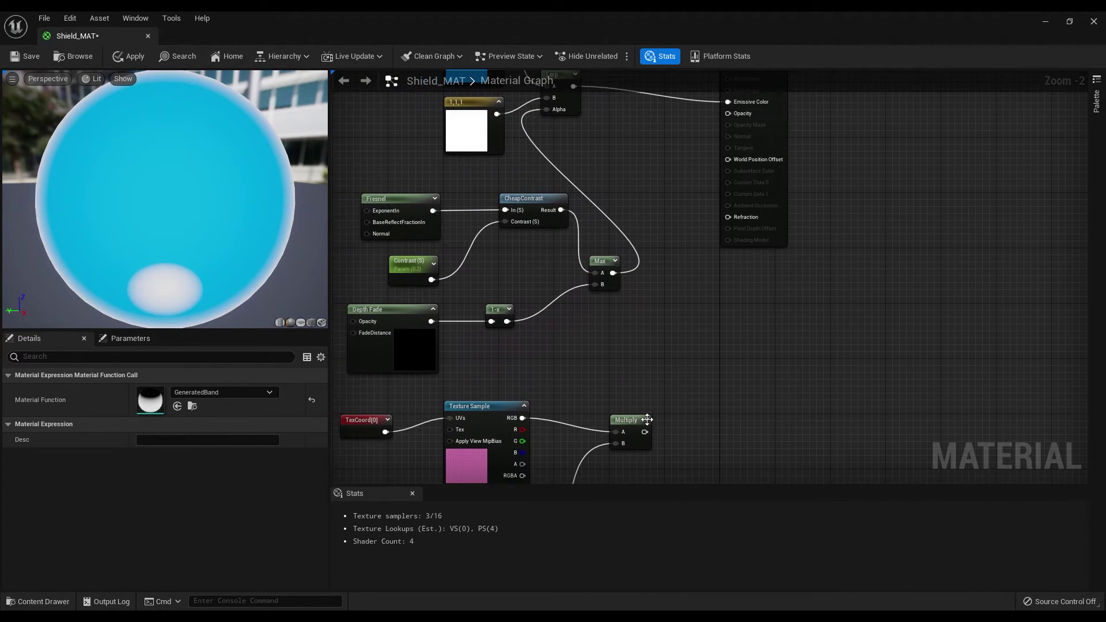
pyautogui.moveTo(628, 420); pyautogui.dragTo(621, 408)
pyautogui.moveTo(683, 333); pyautogui.dragTo(670, 339, button='right')
pyautogui.rightClick(670, 338)
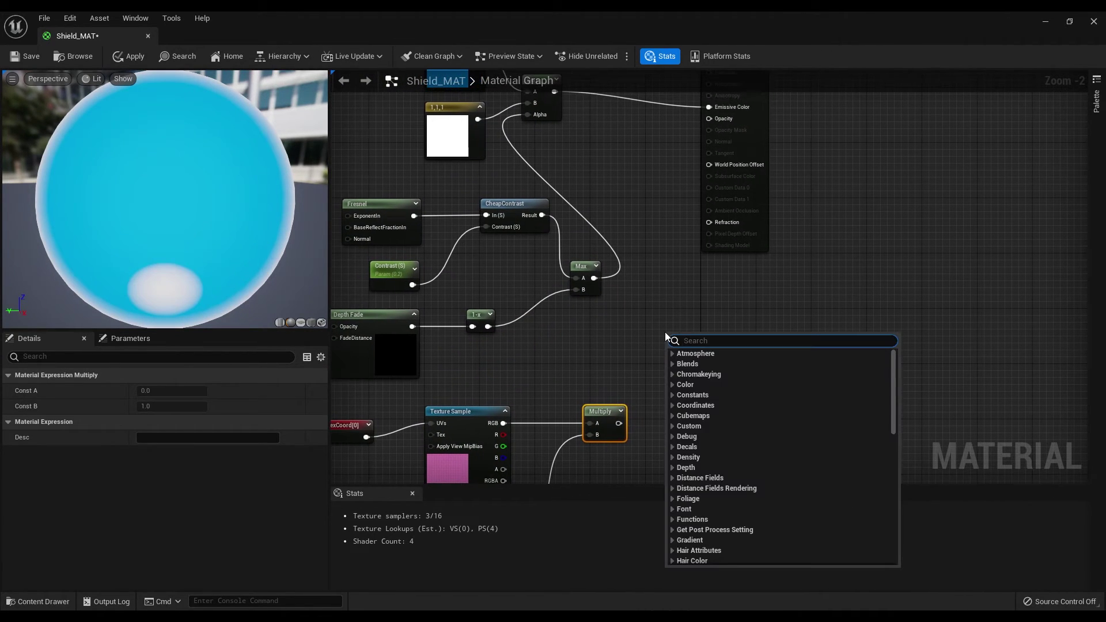
pyautogui.write('max')
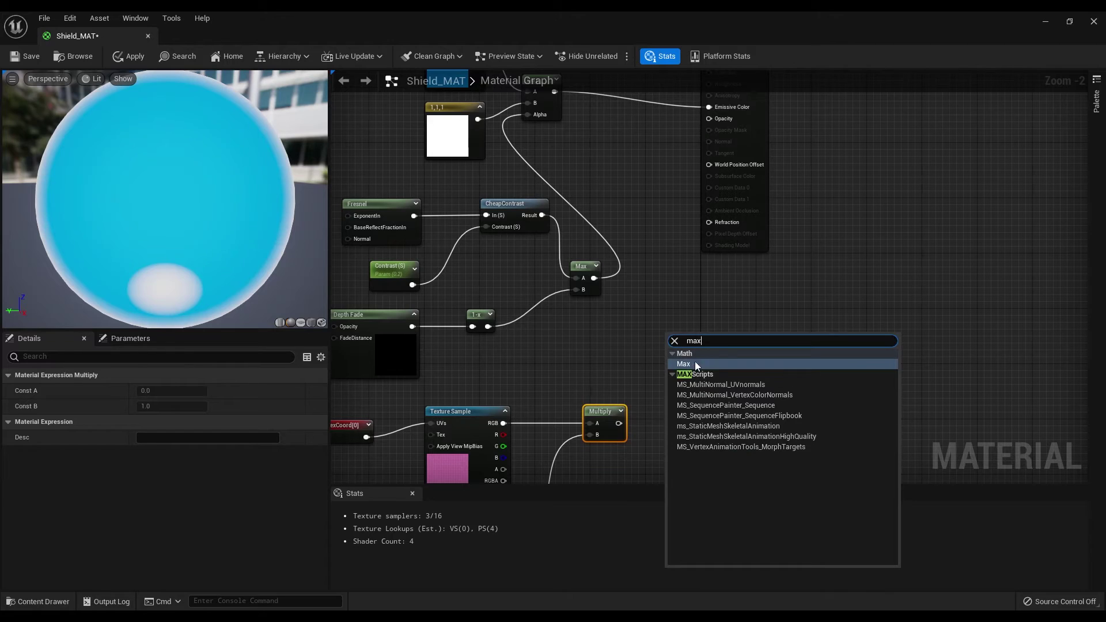
pyautogui.click(732, 365)
pyautogui.click(637, 315)
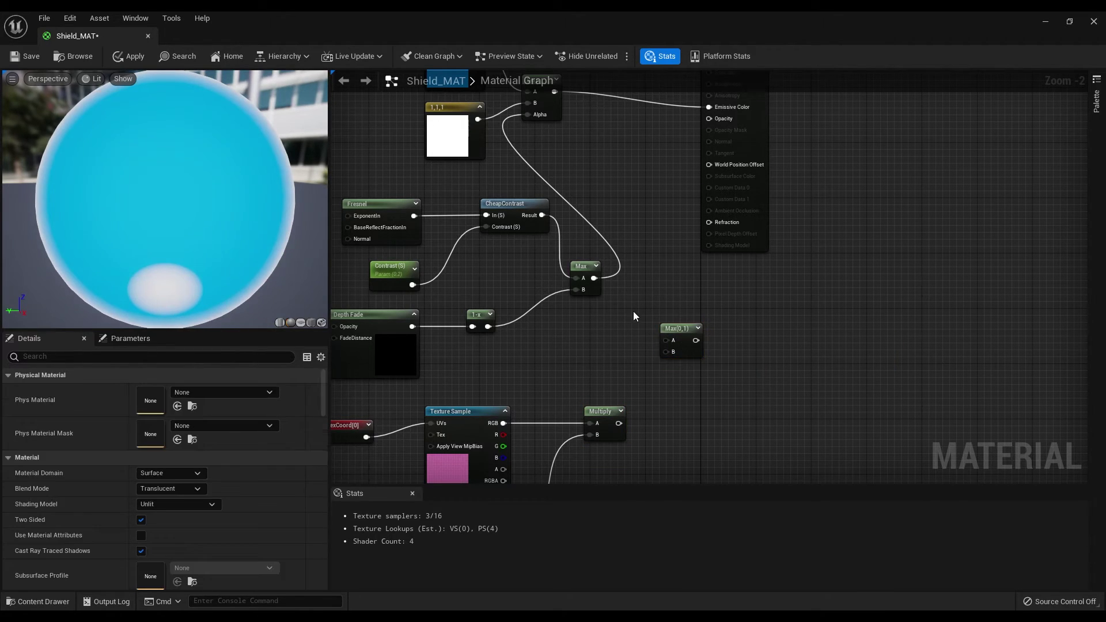
pyautogui.moveTo(592, 279); pyautogui.dragTo(666, 341)
pyautogui.moveTo(619, 423); pyautogui.dragTo(666, 351)
pyautogui.moveTo(681, 313); pyautogui.dragTo(688, 358, button='right')
pyautogui.moveTo(692, 386); pyautogui.dragTo(727, 166)
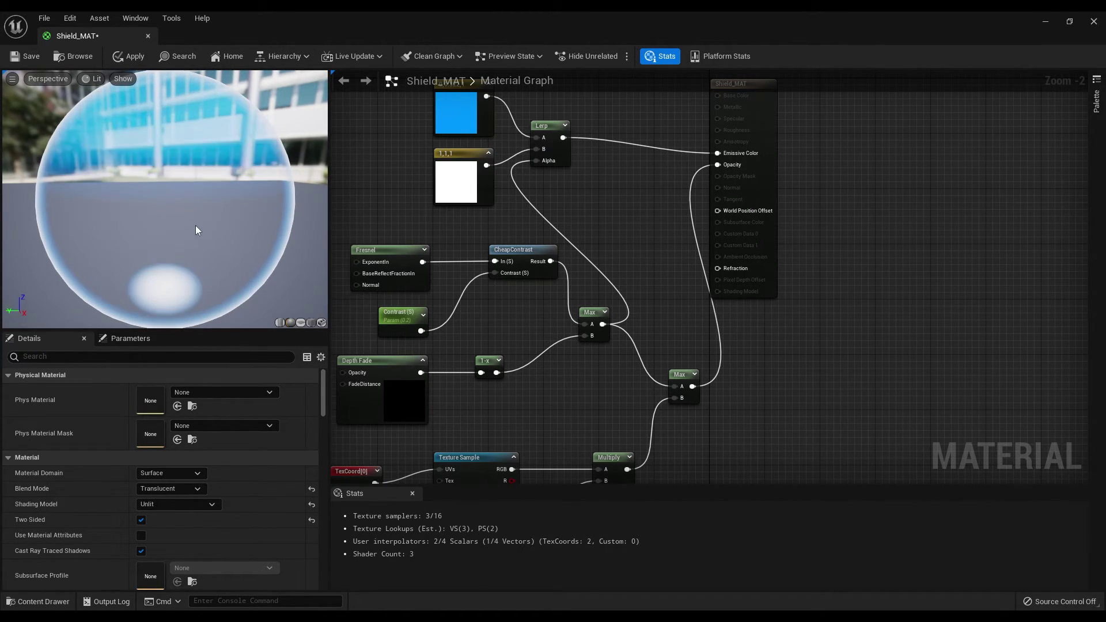
# Step: Apply the changes and save Shield_MAT
pyautogui.moveTo(195, 226); pyautogui.dragTo(239, 257)
pyautogui.click(27, 56)
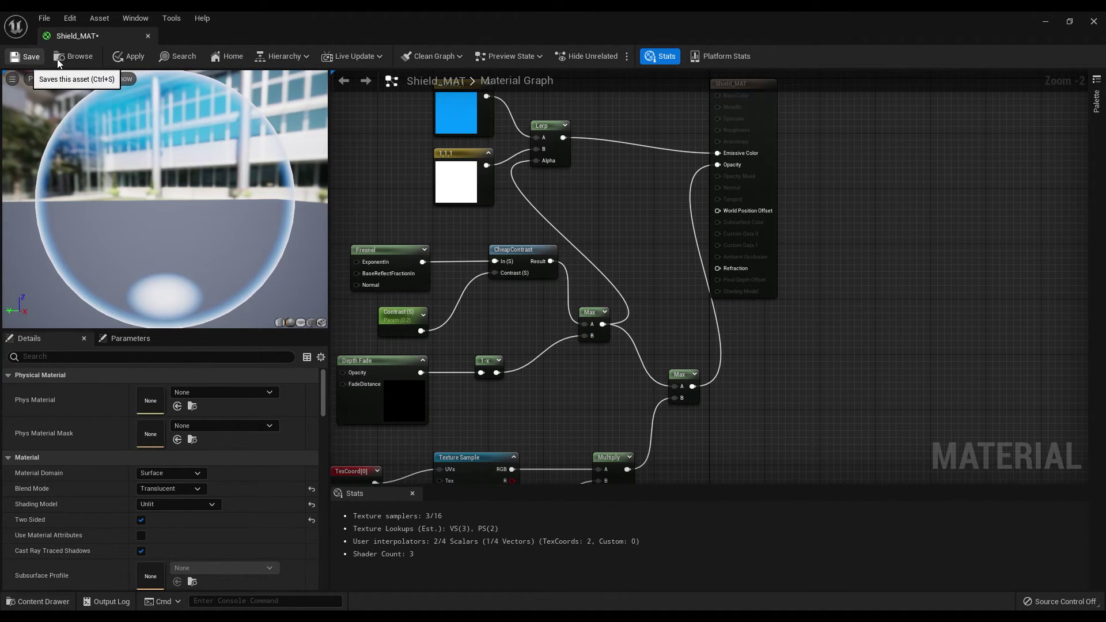
pyautogui.click(131, 58)
pyautogui.hotkey('ctrl', 's')
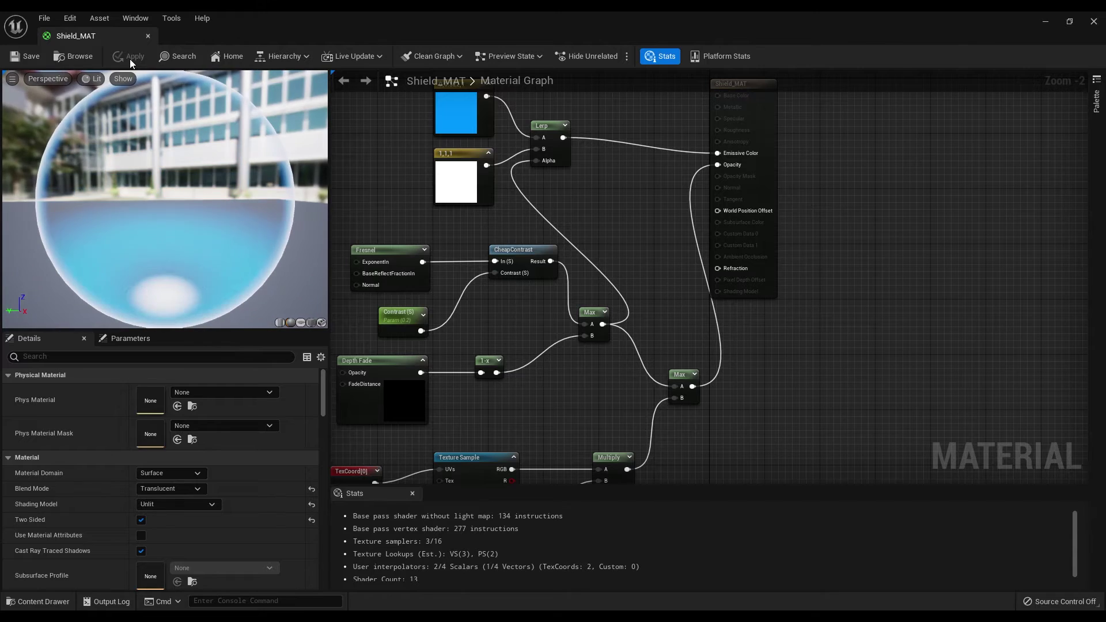
pyautogui.click(227, 56)
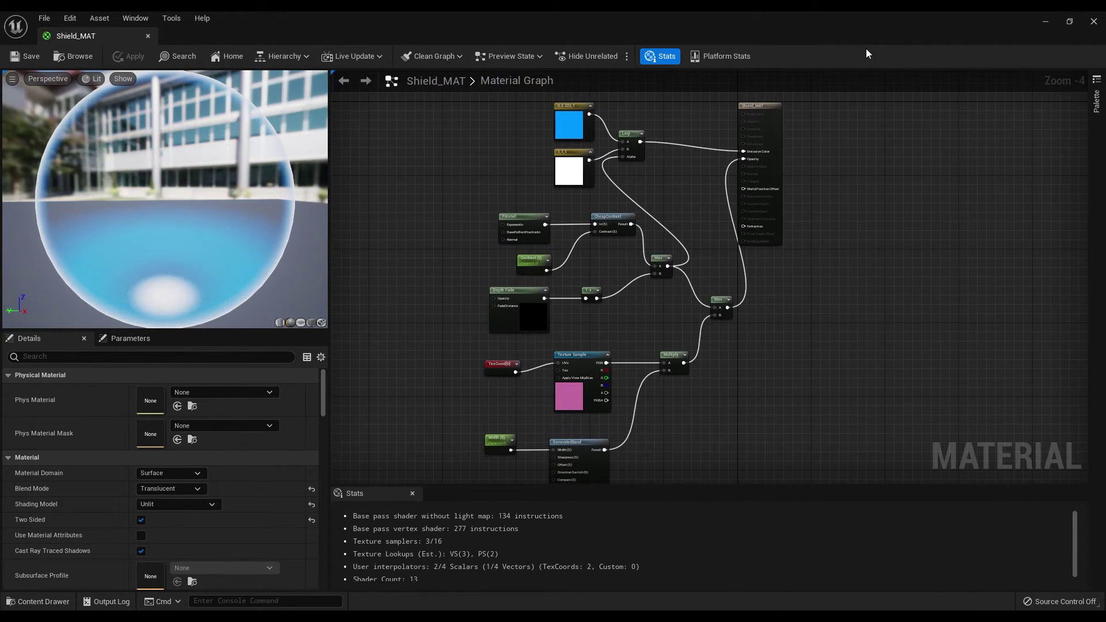
# Step: Close the Shield_MAT editor and open BP_ThirdPersonCharacter's Viewport
pyautogui.click(1094, 22)
pyautogui.click(532, 509)
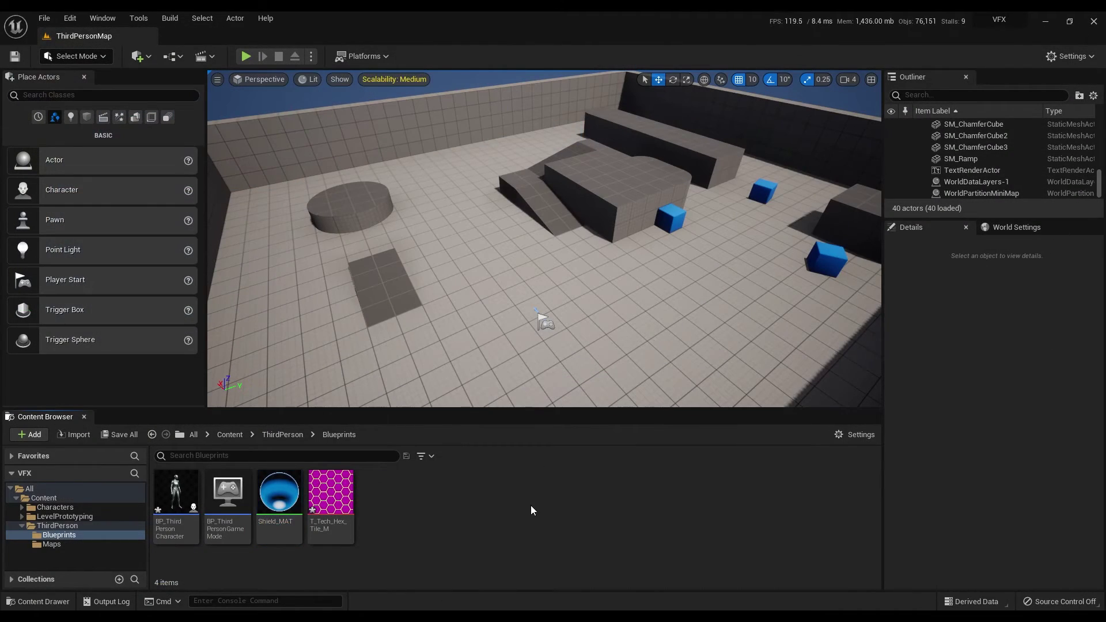
pyautogui.doubleClick(177, 493)
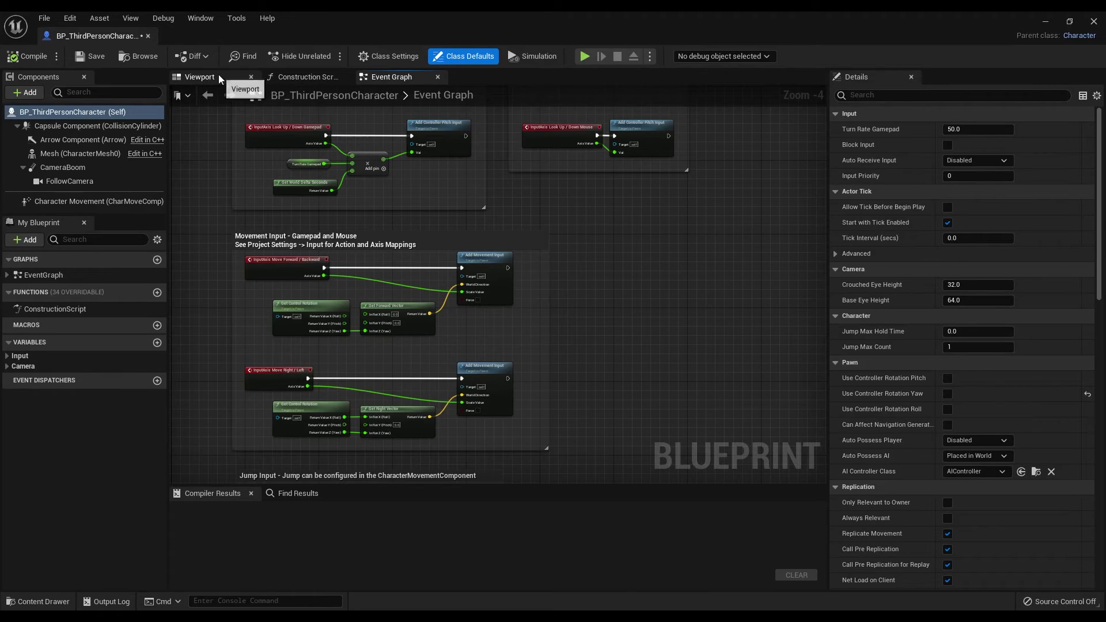
pyautogui.click(219, 75)
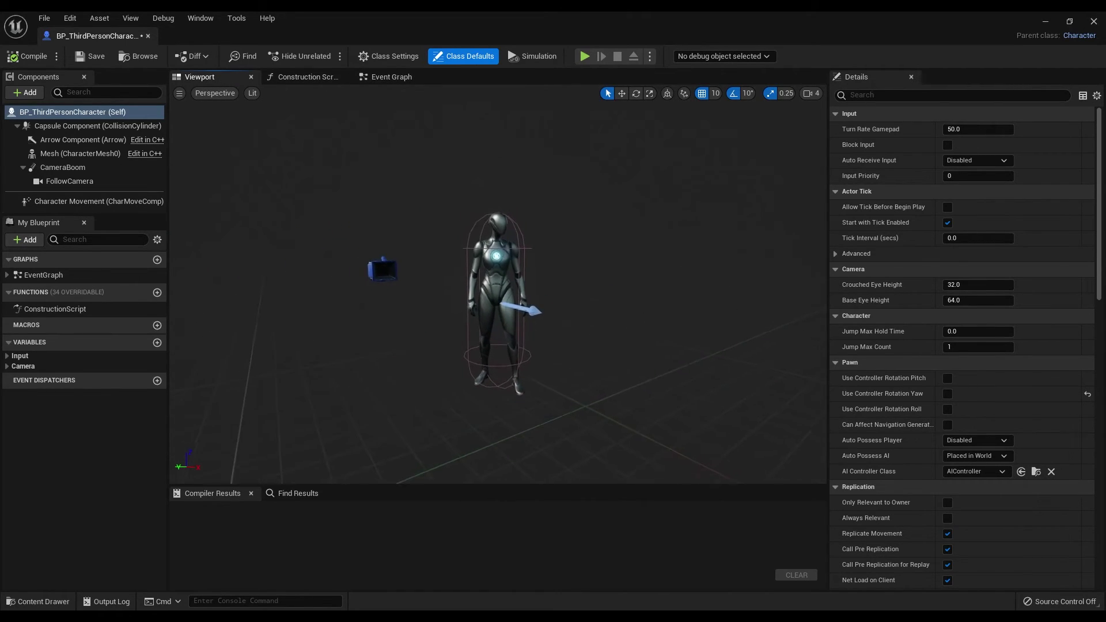
# Step: Add a Sphere component to the character and scale it uniformly to 2.75
pyautogui.click(36, 92)
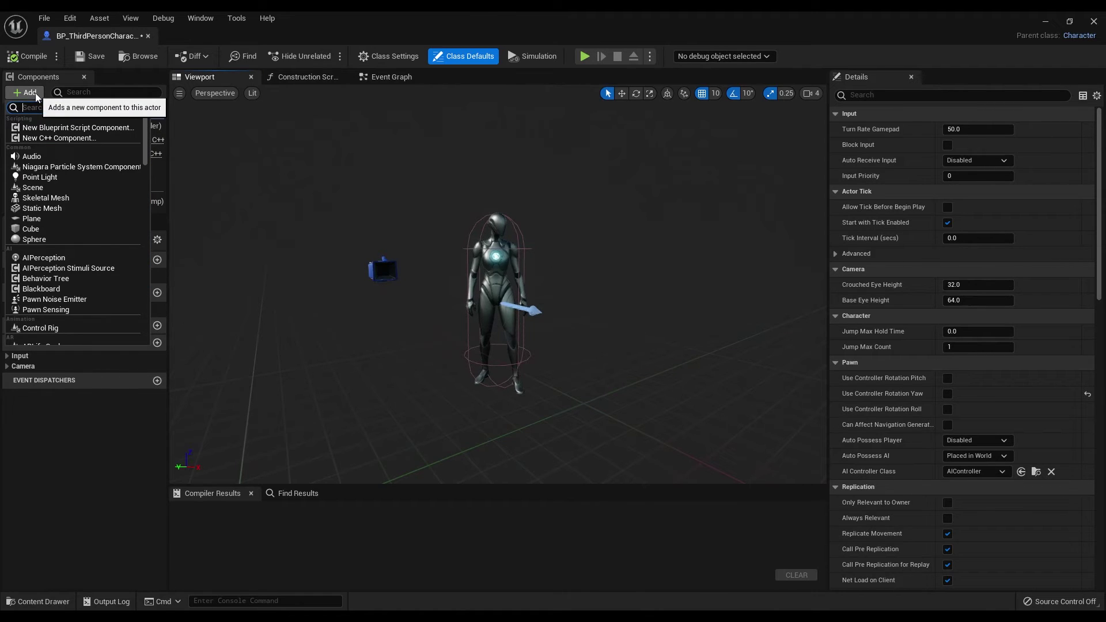
pyautogui.click(54, 239)
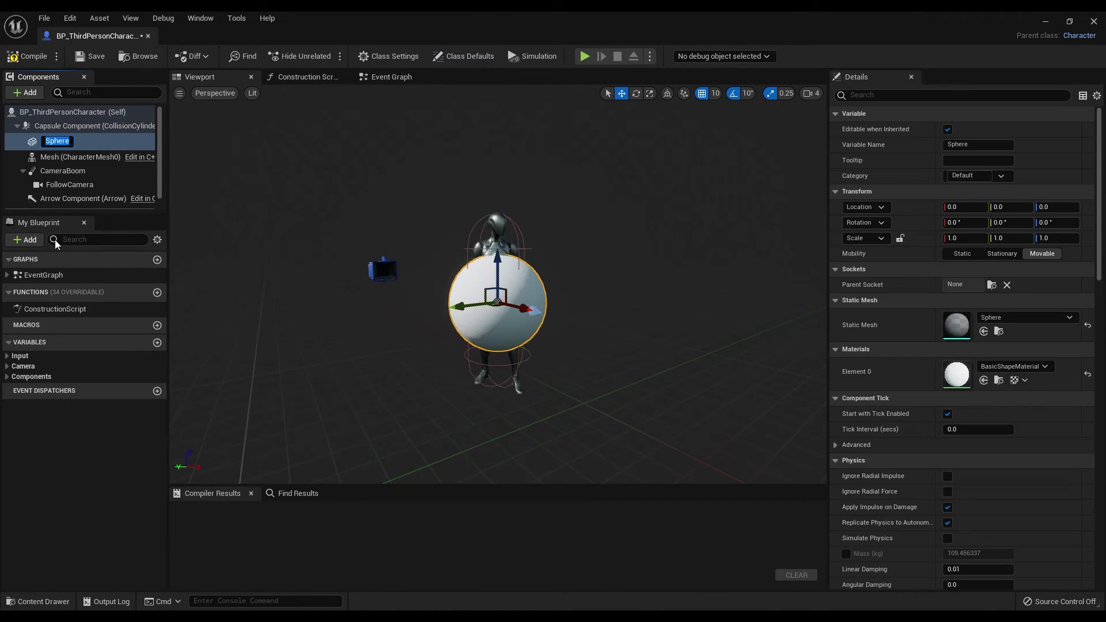
pyautogui.click(522, 268)
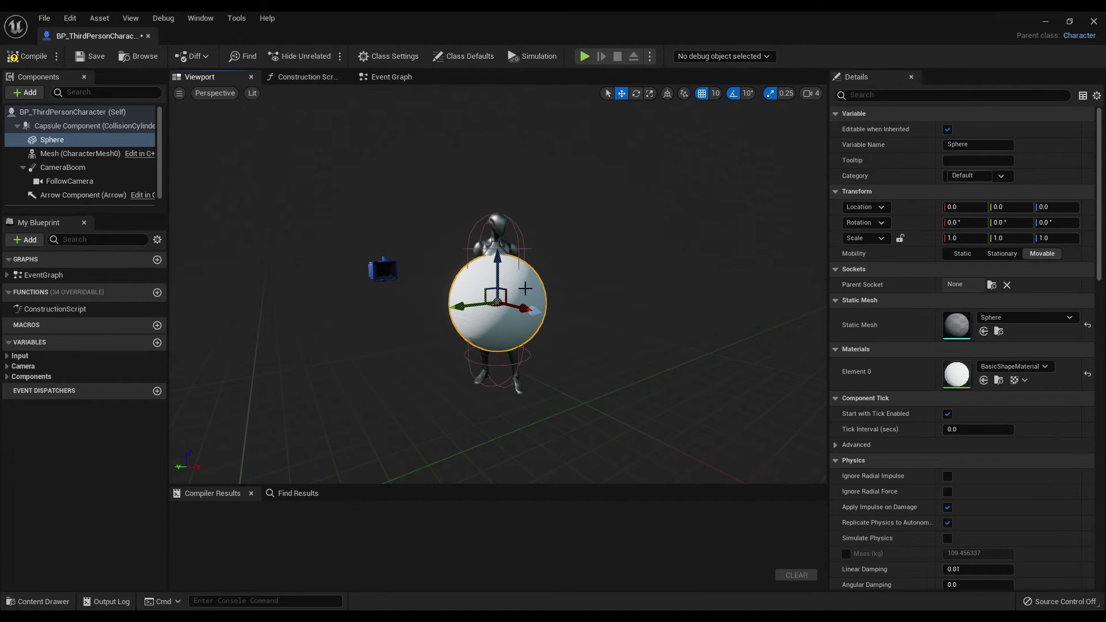
pyautogui.moveTo(500, 305); pyautogui.dragTo(485, 309)
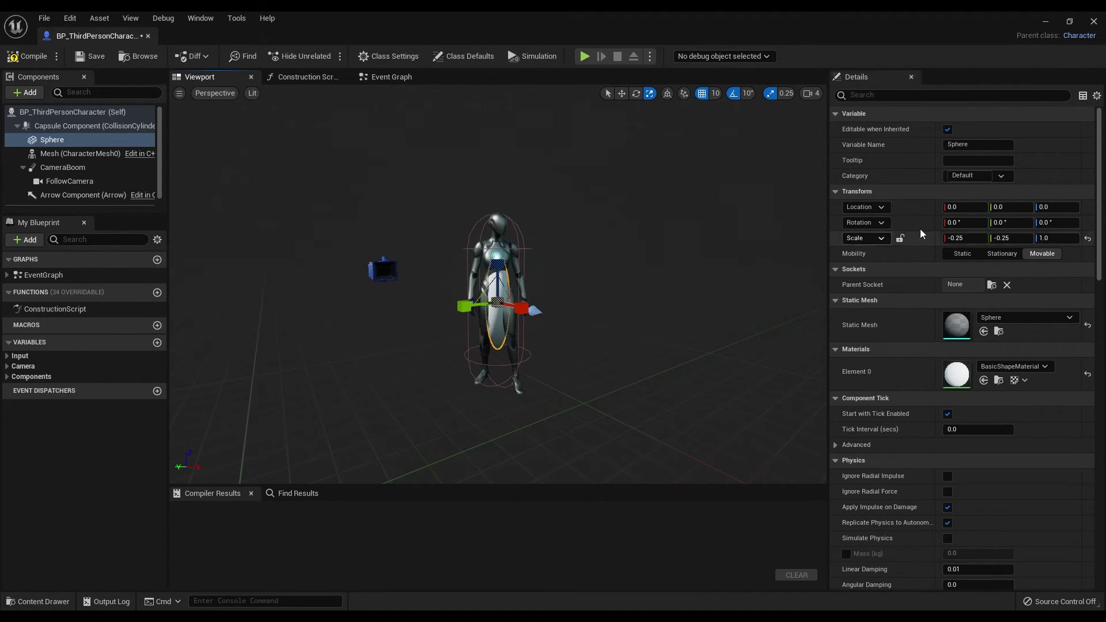
pyautogui.hotkey('ctrl', 'z')
pyautogui.moveTo(493, 301); pyautogui.dragTo(570, 262)
pyautogui.moveTo(692, 230); pyautogui.dragTo(733, 235, button='right')
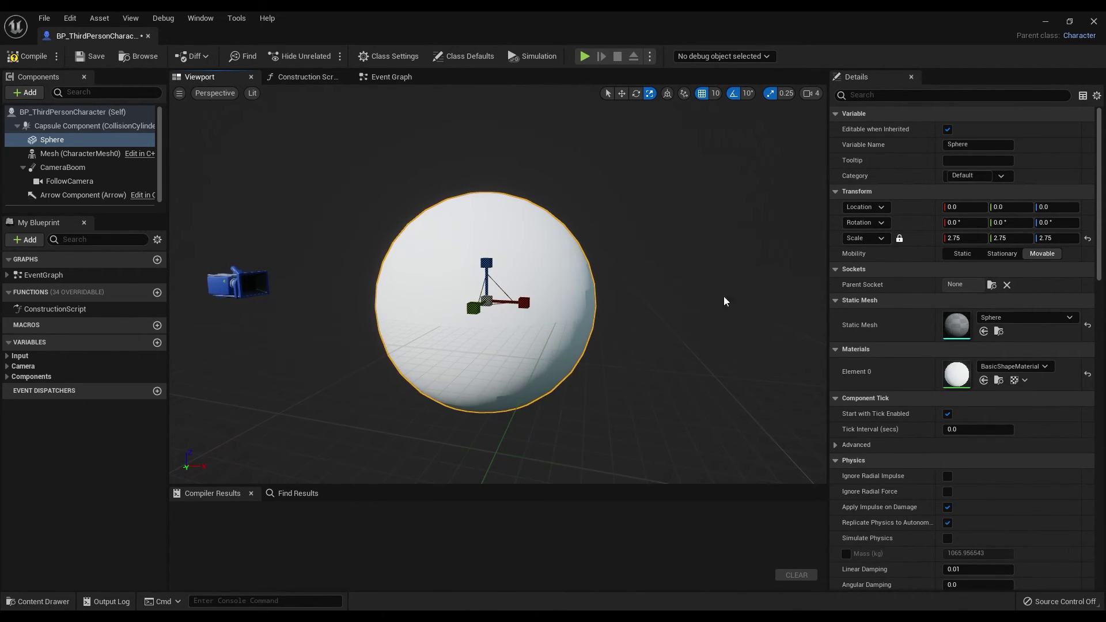
# Step: Assign Shield_MAT as the sphere's Element 0 material
pyautogui.click(1014, 367)
pyautogui.write('s')
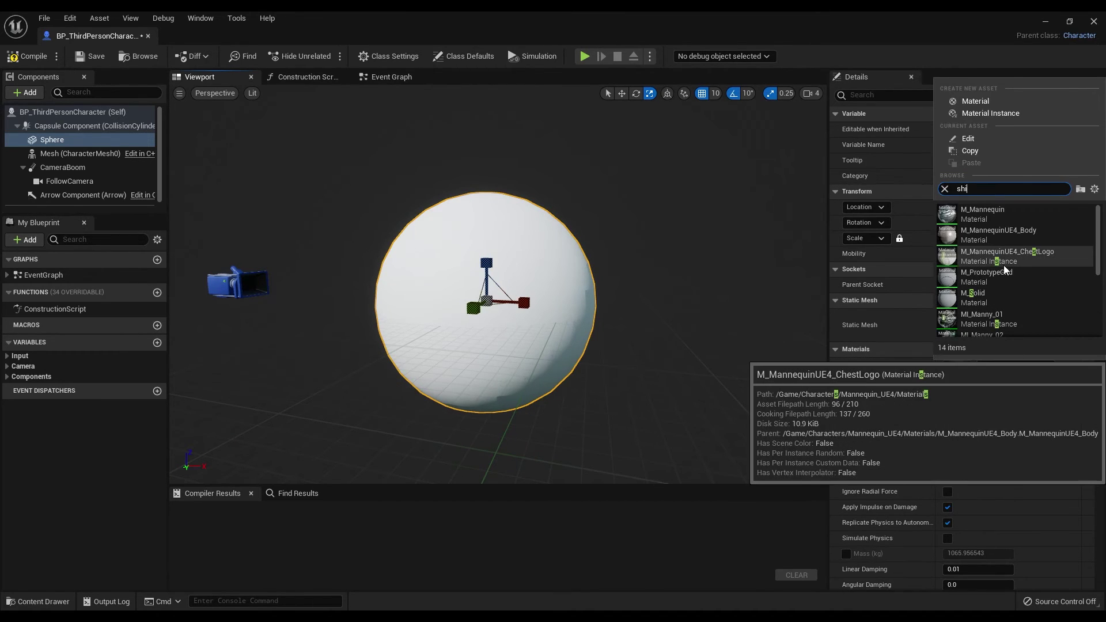
pyautogui.write('hi')
pyautogui.click(1035, 216)
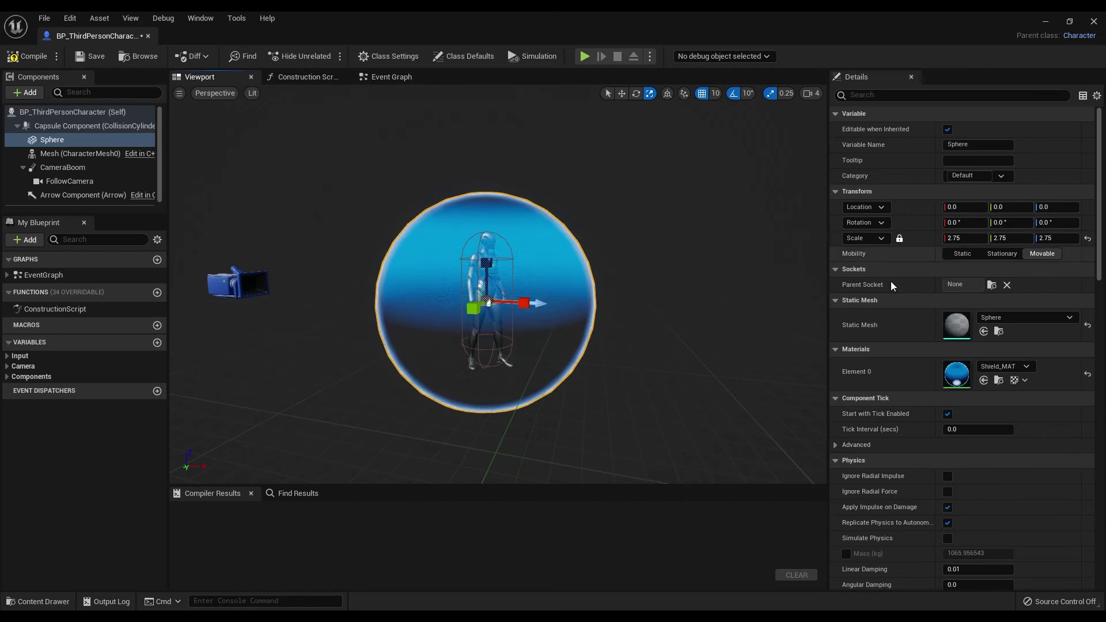
pyautogui.moveTo(714, 307); pyautogui.dragTo(581, 286)
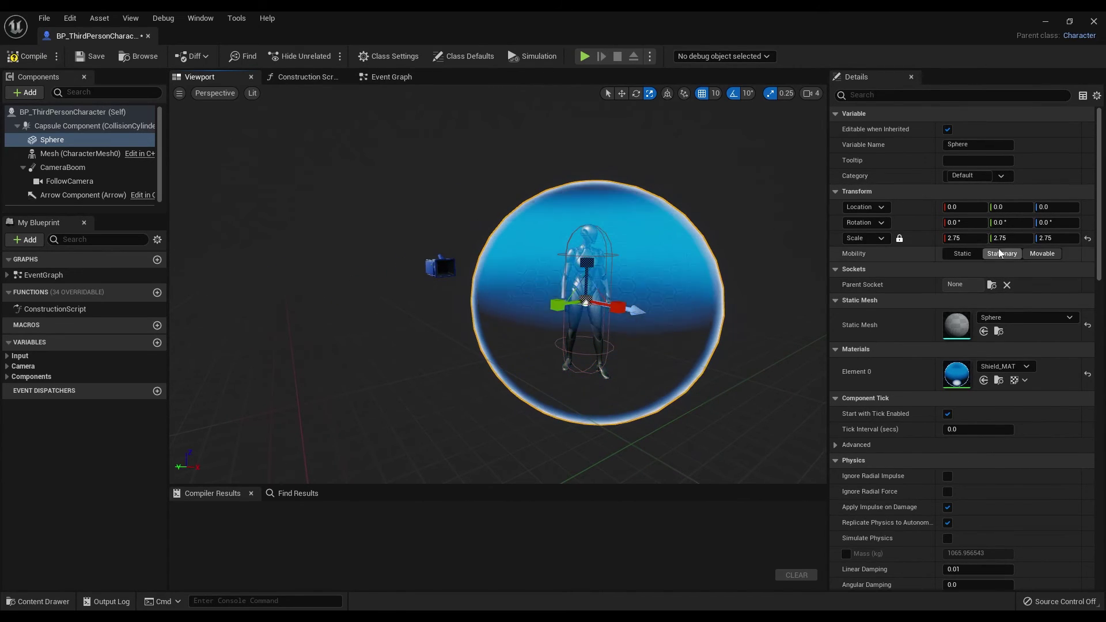
# Step: Set the sphere's Collision Presets to NoCollision, then compile and save BP_ThirdPersonCharacter
pyautogui.scroll(-10, 1091, 259)
pyautogui.scroll(-2, 1091, 260)
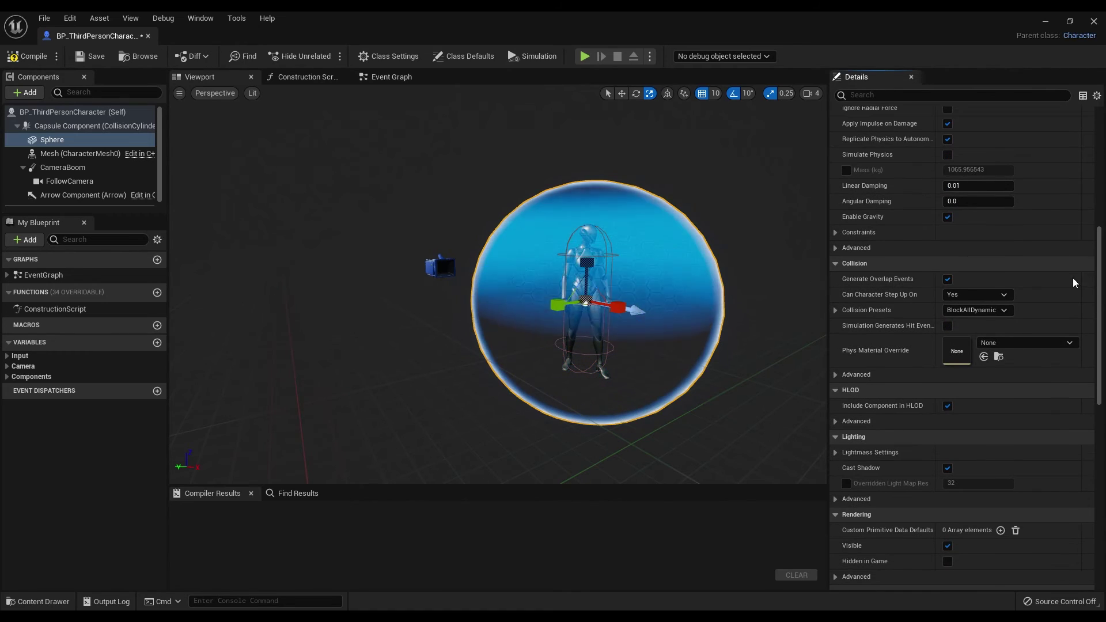
pyautogui.click(969, 311)
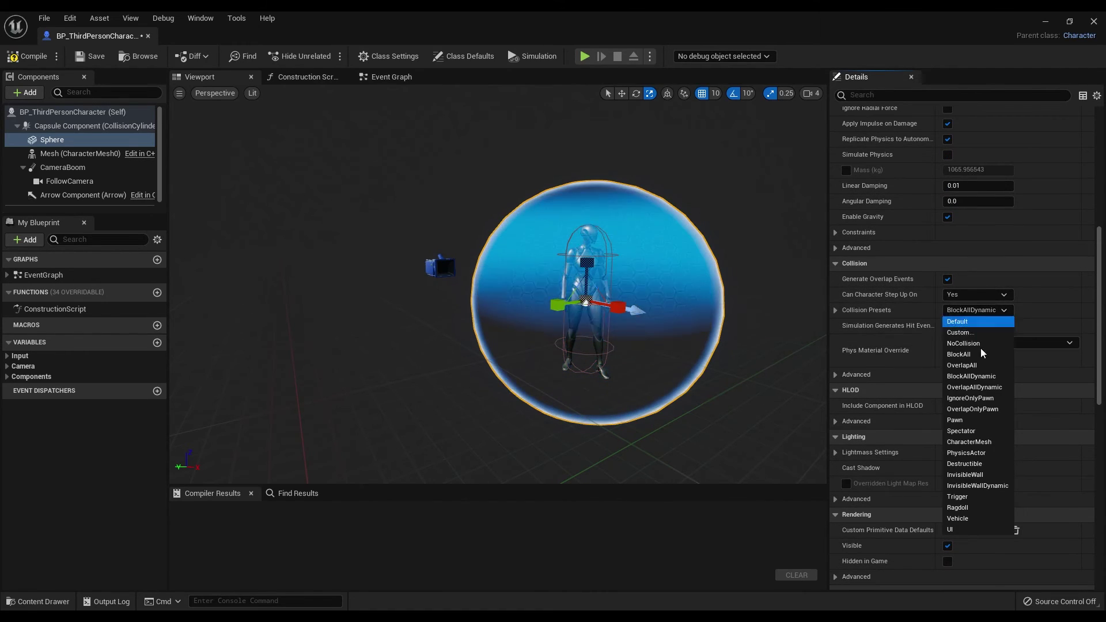
pyautogui.click(979, 343)
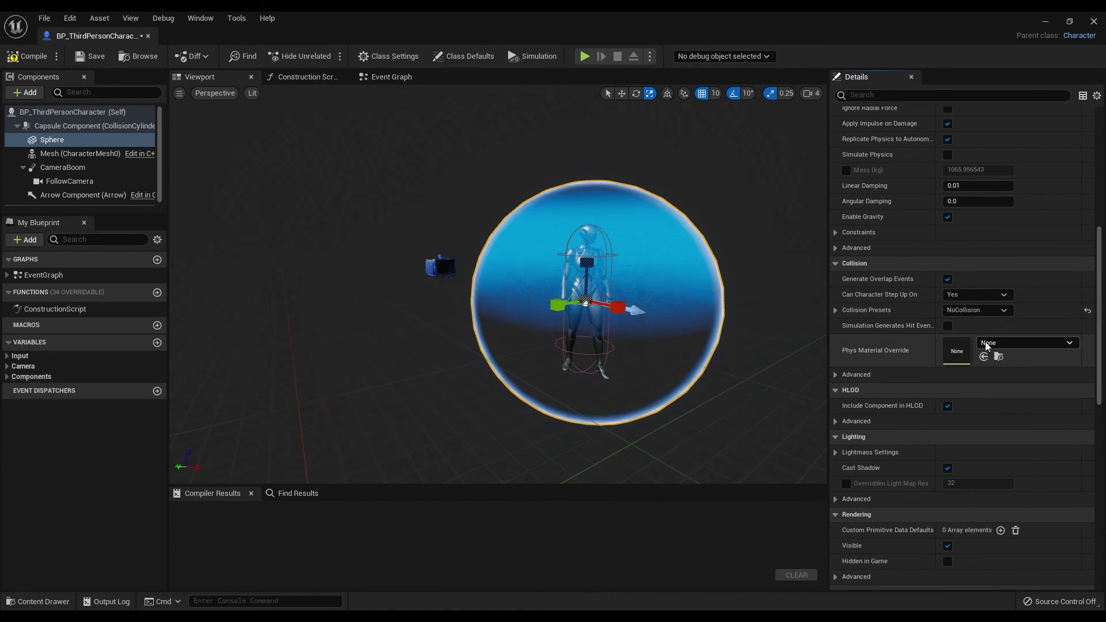
pyautogui.click(27, 56)
pyautogui.click(91, 56)
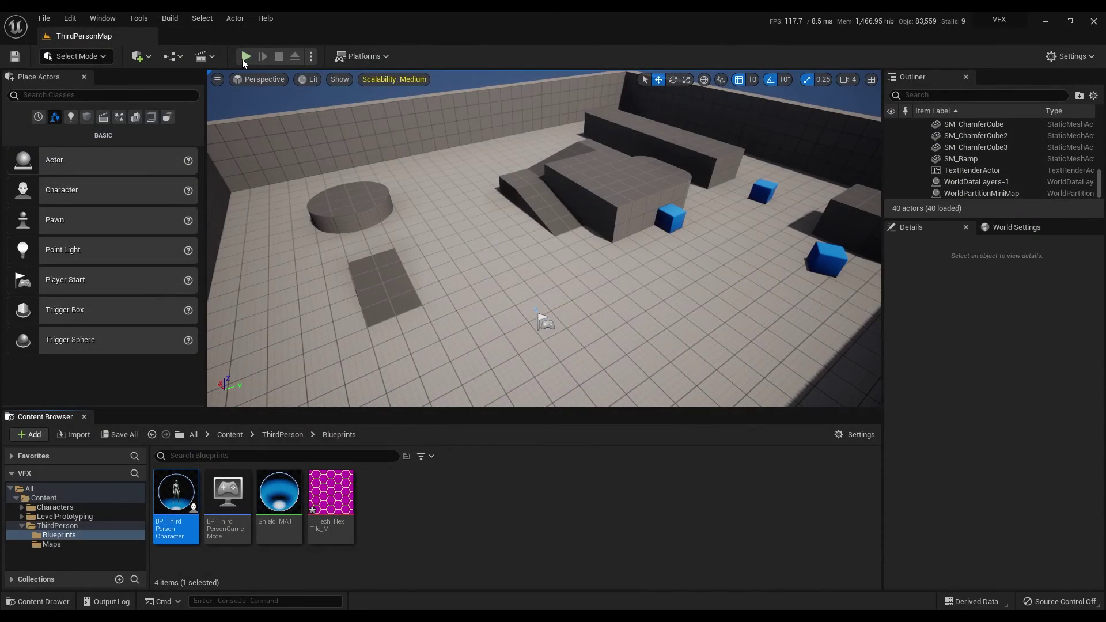
# Step: Play ThirdPersonMap and run and jump the shielded character around using W and Space
pyautogui.click(245, 56)
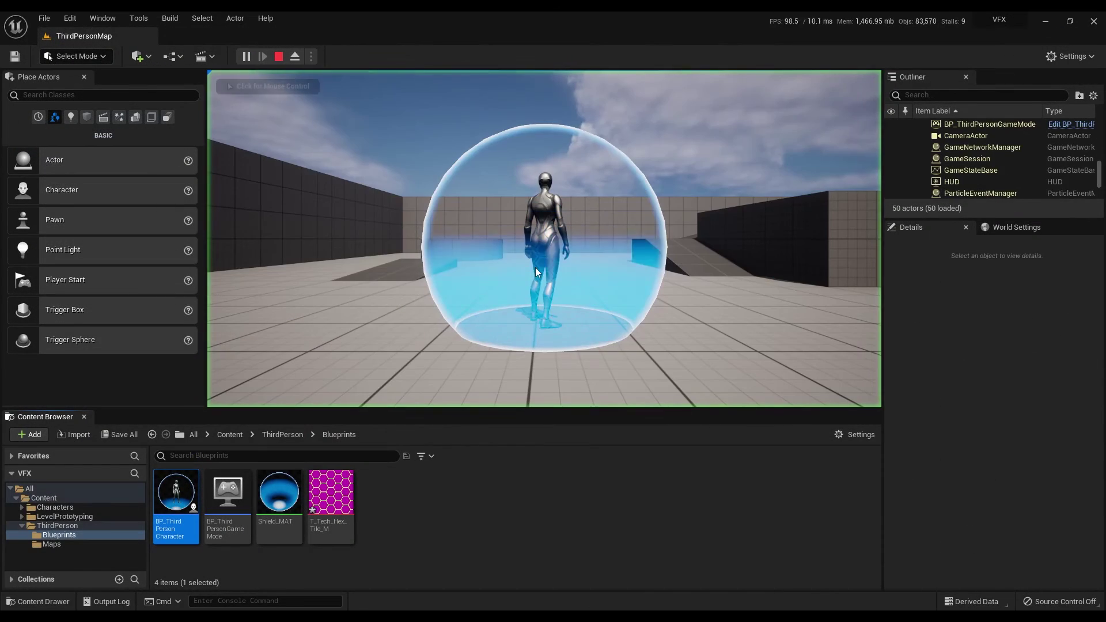
pyautogui.press('w')
pyautogui.press('w')
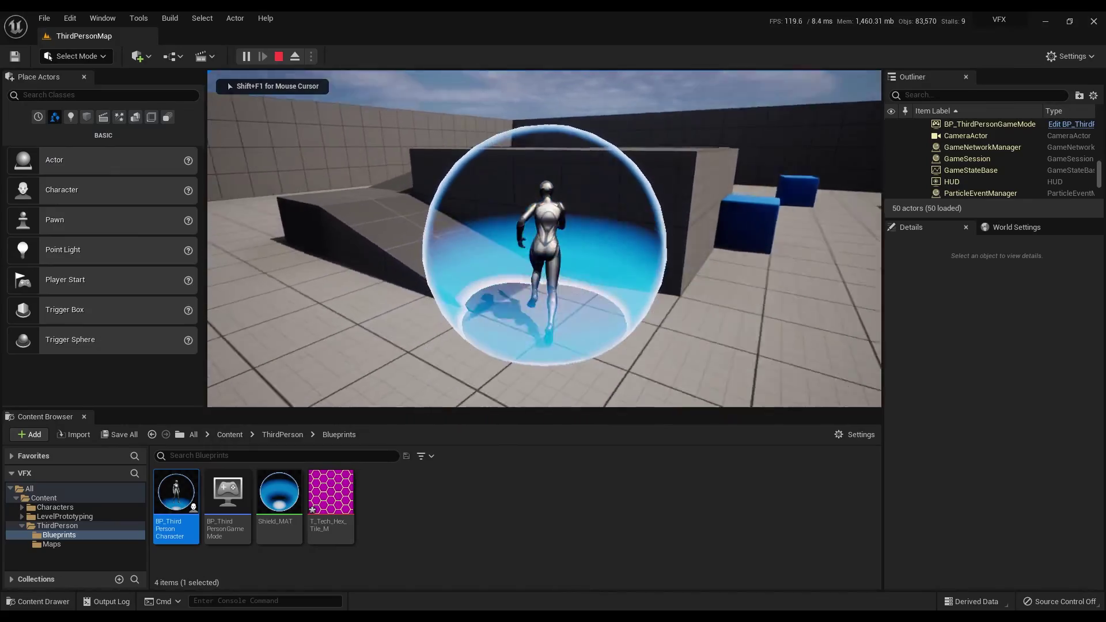
pyautogui.press('w')
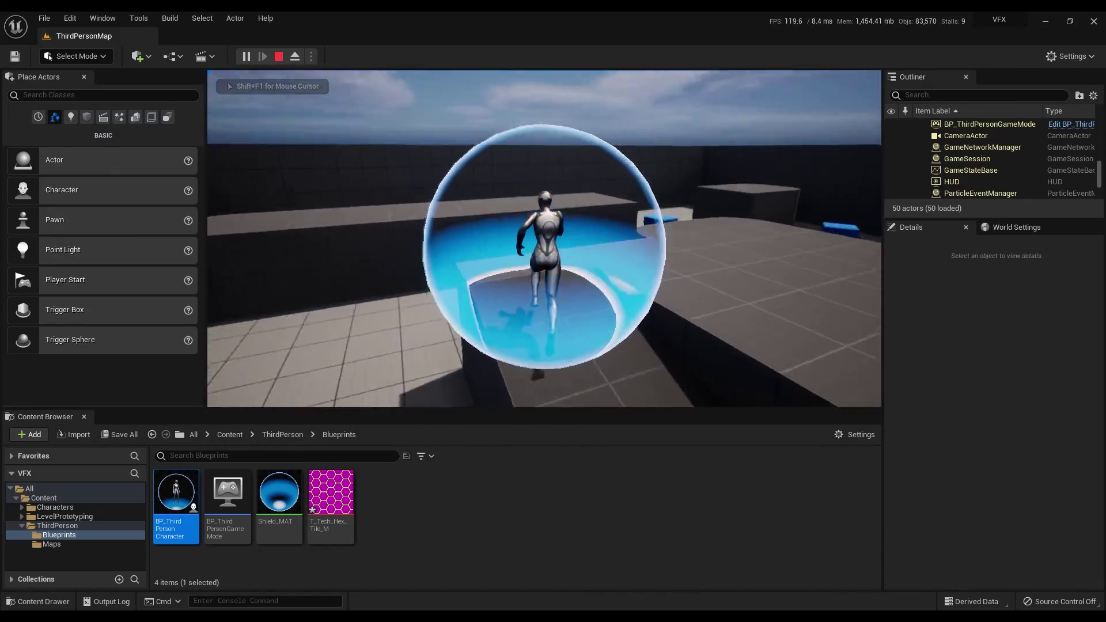
pyautogui.press('space')
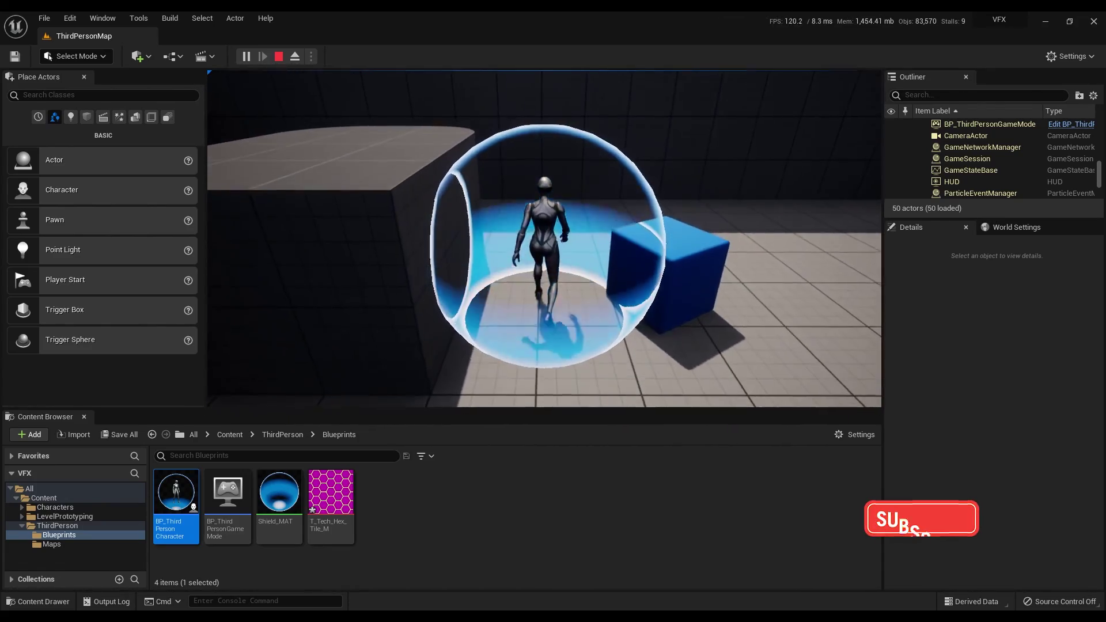
pyautogui.press('w')
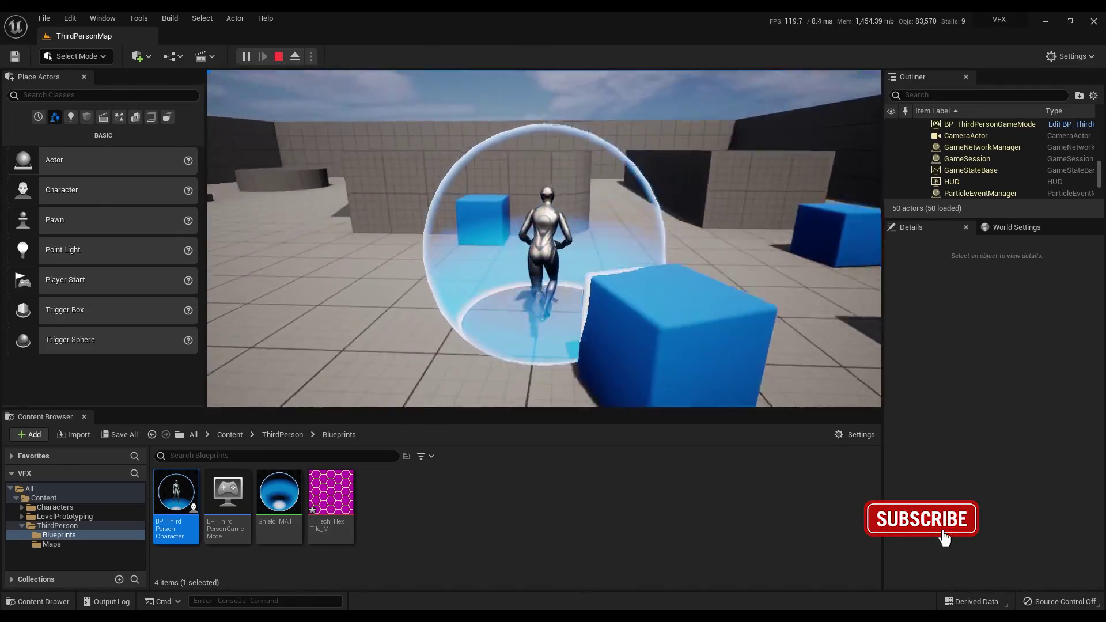